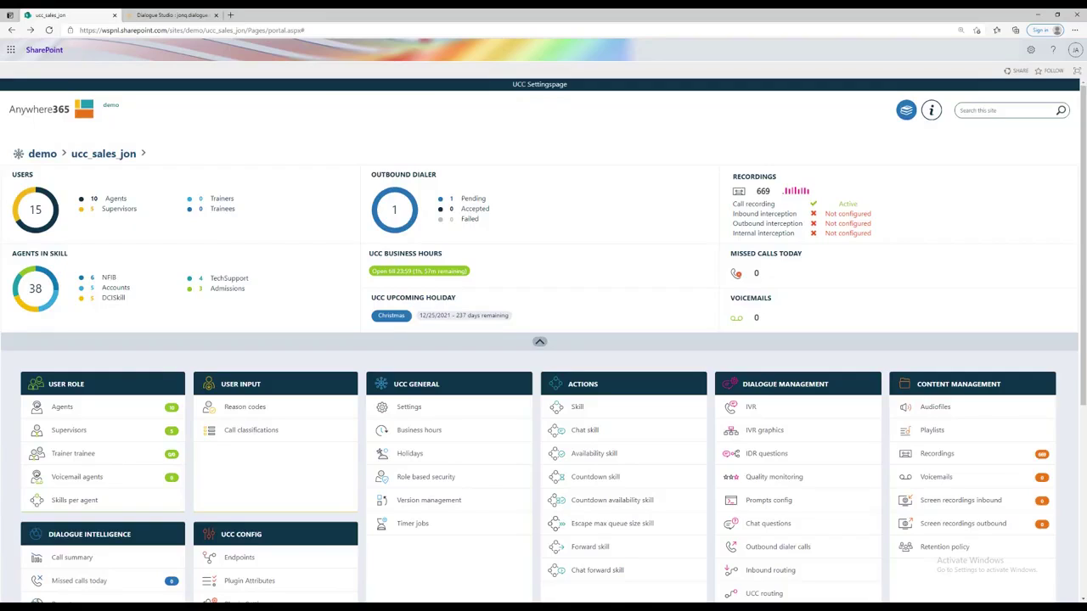
Open the IVRQuestions list for ucc_sales_jon from the UCC portal
{"action": "left_click", "coordinate": [751, 408]}
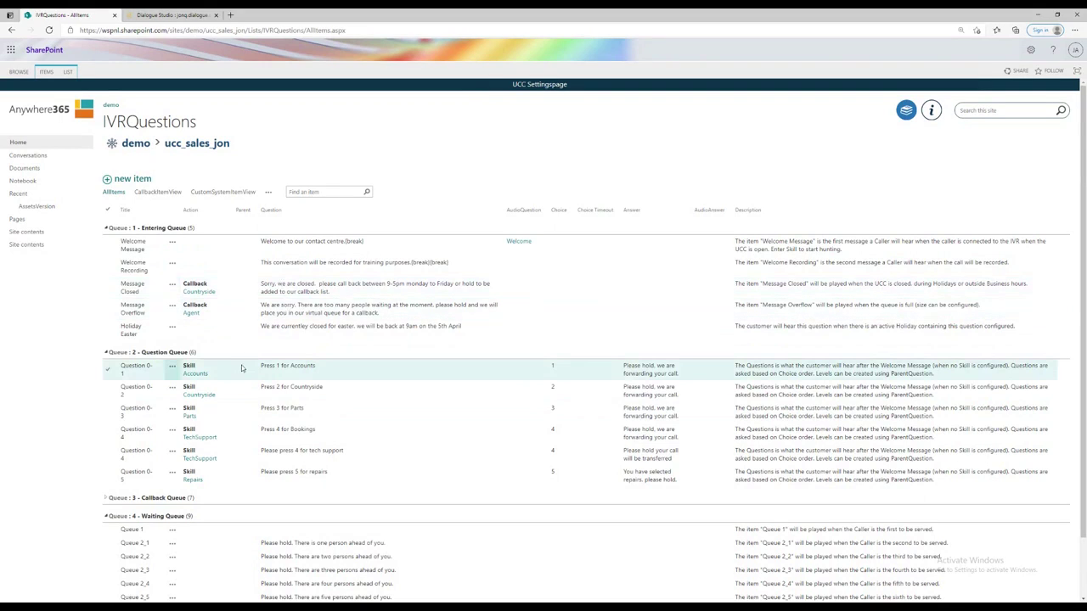
Edit the Question 0-1 entry ('Press 1 for Accounts', skill Accounts) and save it unchanged
{"action": "left_click", "coordinate": [173, 367]}
{"action": "left_click", "coordinate": [198, 389]}
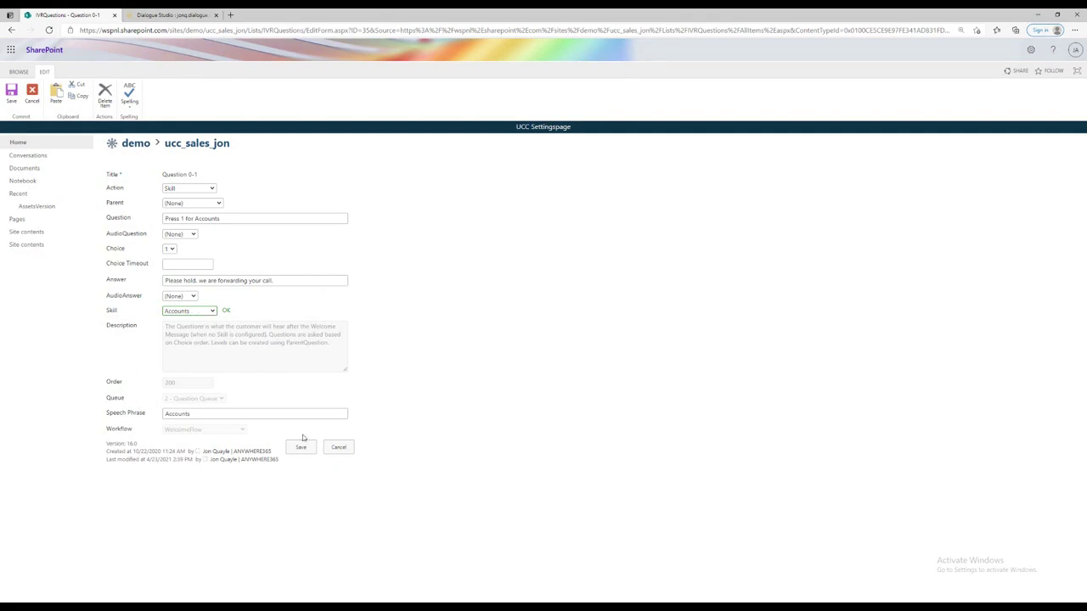
{"action": "left_click", "coordinate": [303, 445]}
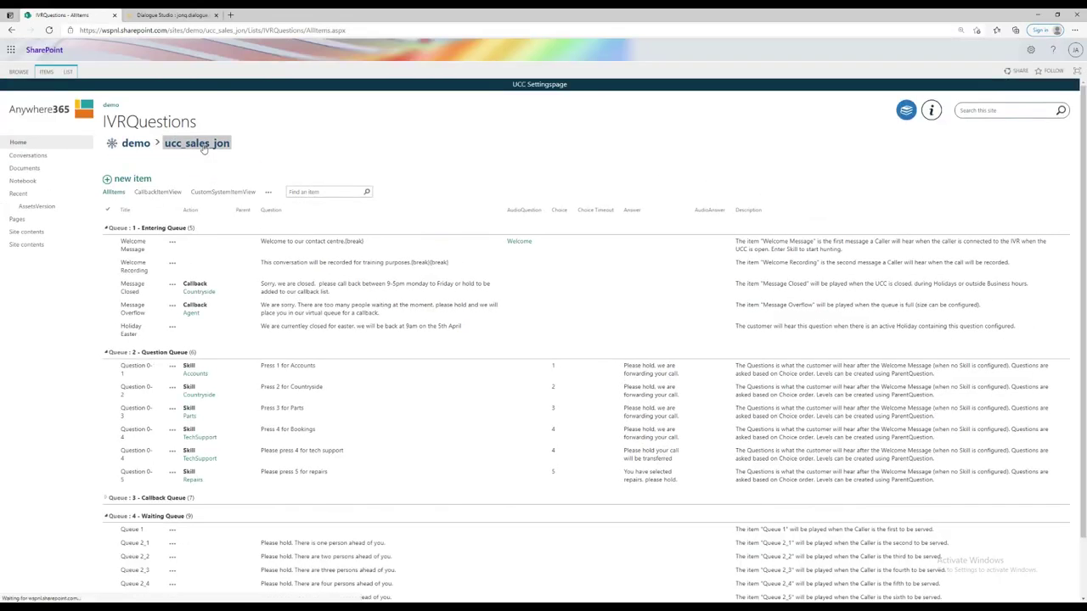
Go back to the ucc_sales_jon portal page, then switch to the Dialogue Studio flow editor
{"action": "left_click", "coordinate": [203, 146]}
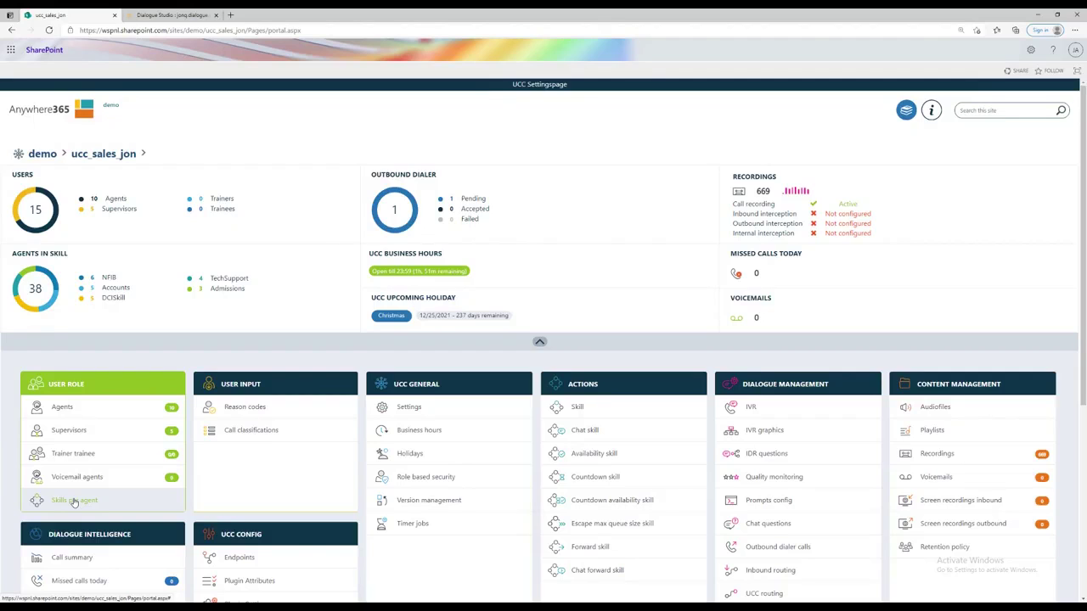
{"action": "left_click", "coordinate": [147, 15]}
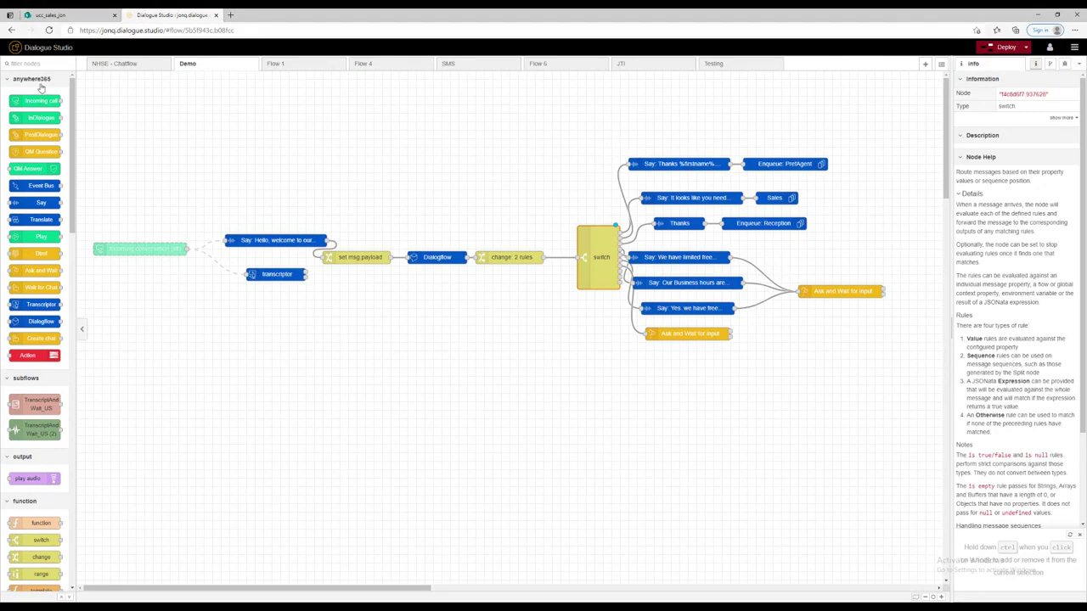
Open the Incoming call node's edit dialog in the Demo flow
{"action": "mouse_move", "coordinate": [44, 358]}
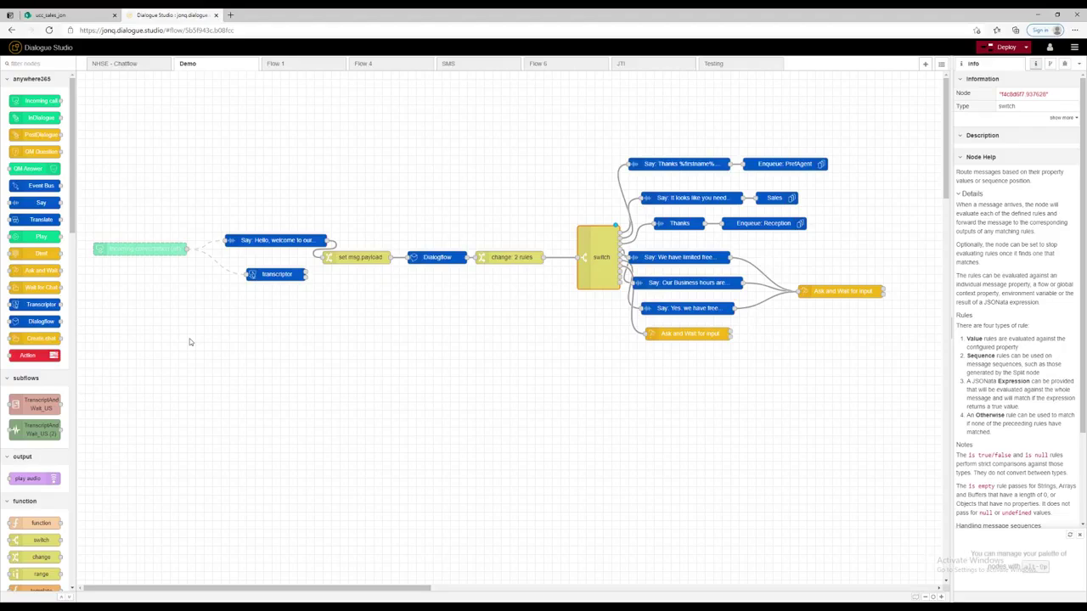
{"action": "double_click", "coordinate": [173, 251]}
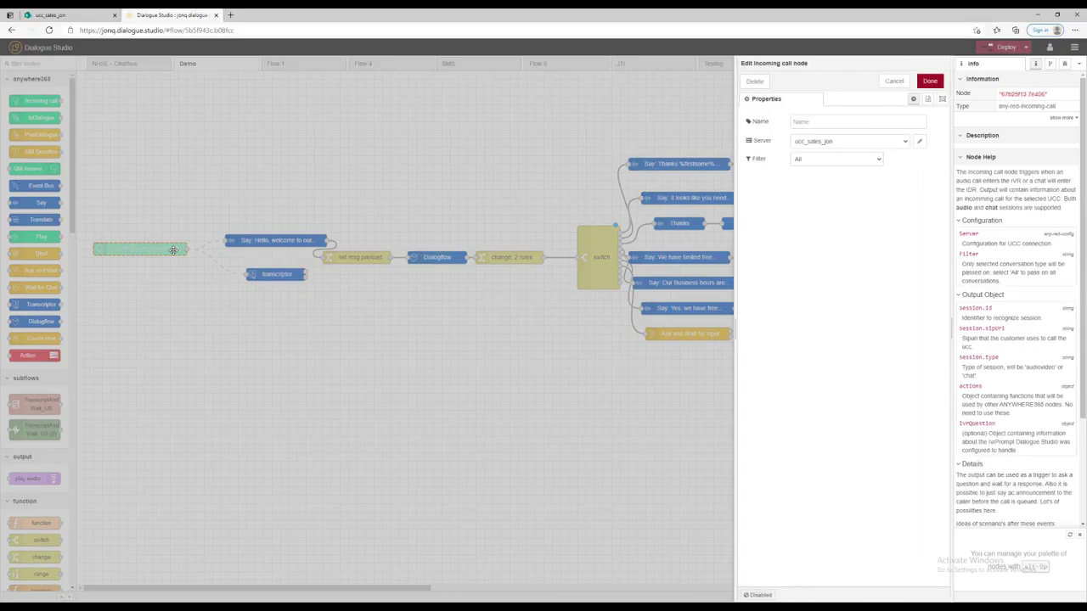
Close the Incoming call node settings unchanged and go to the Teams list in Microsoft Teams
{"action": "key", "text": "Escape"}
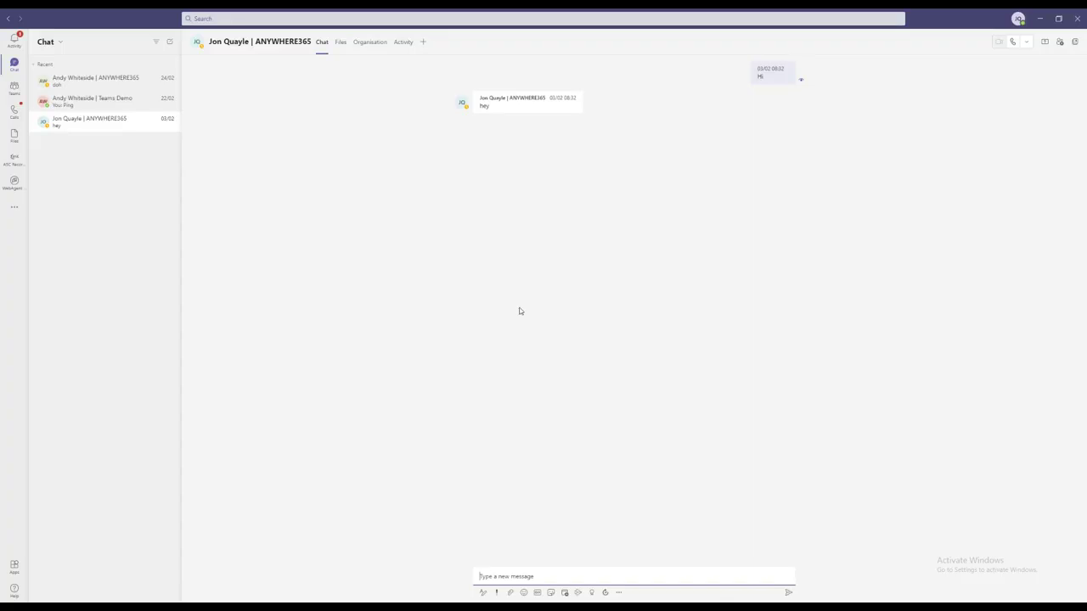
{"action": "left_click", "coordinate": [18, 96]}
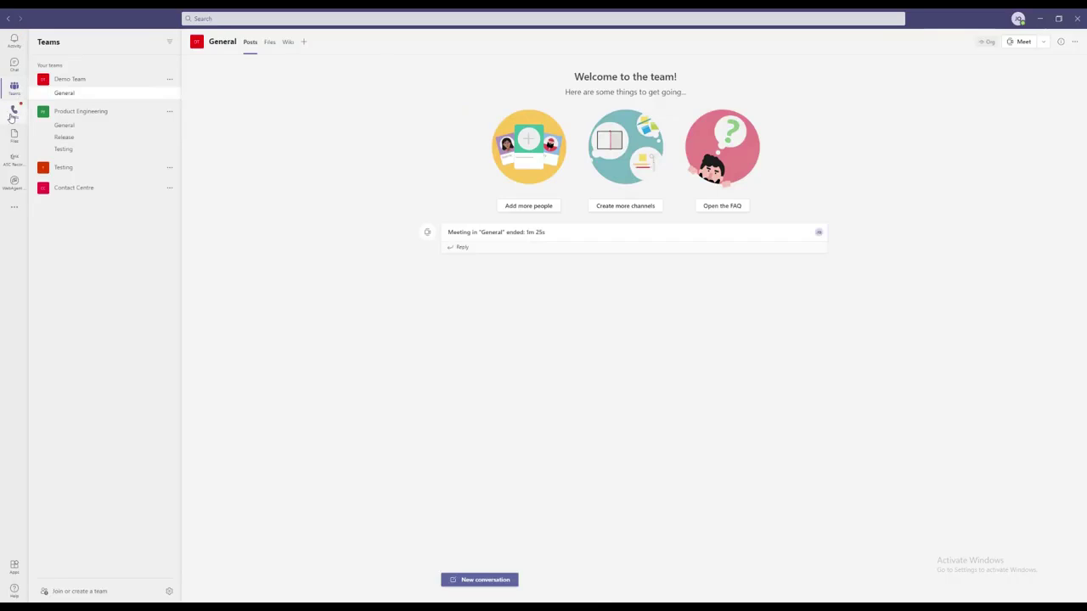
Go to Calls and launch the WebAgent Preview app from the left rail
{"action": "left_click", "coordinate": [14, 117]}
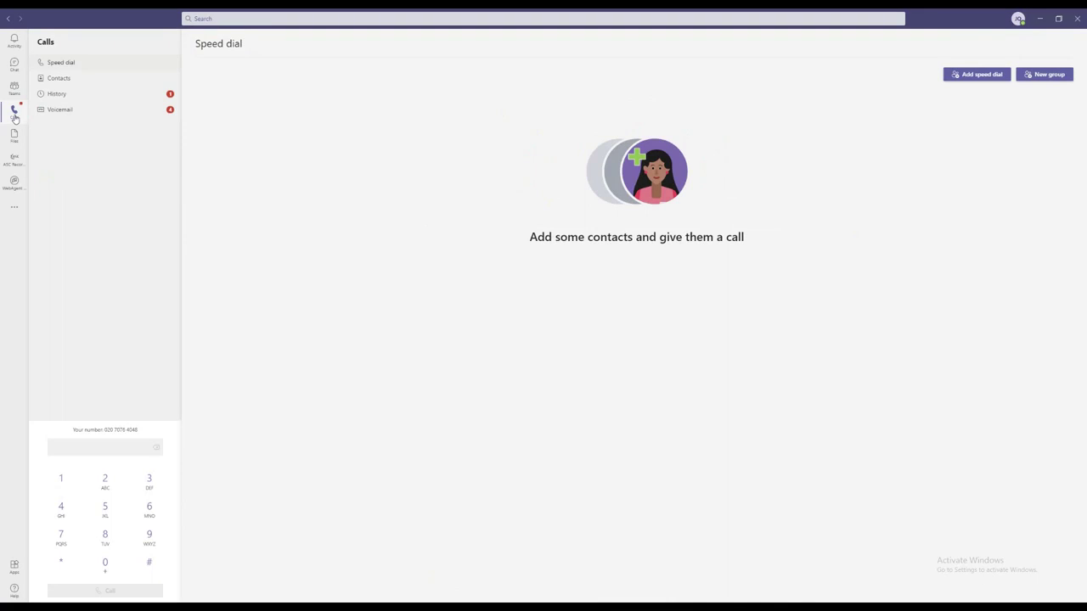
{"action": "left_click", "coordinate": [11, 183]}
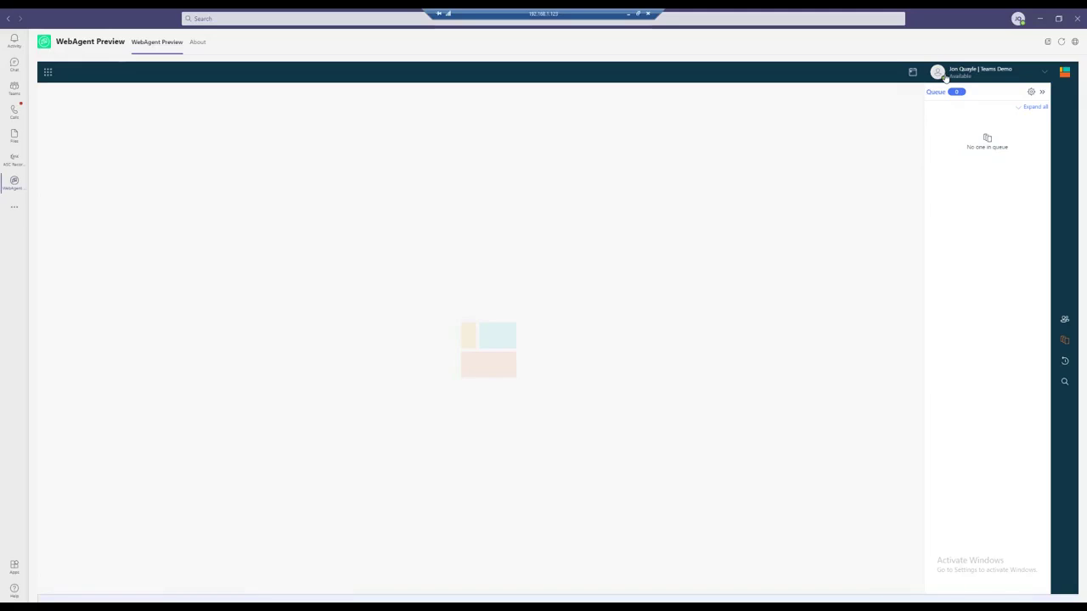
Set the Teams status to Busy, then apply and clear the Training presence reason
{"action": "left_click", "coordinate": [1019, 19]}
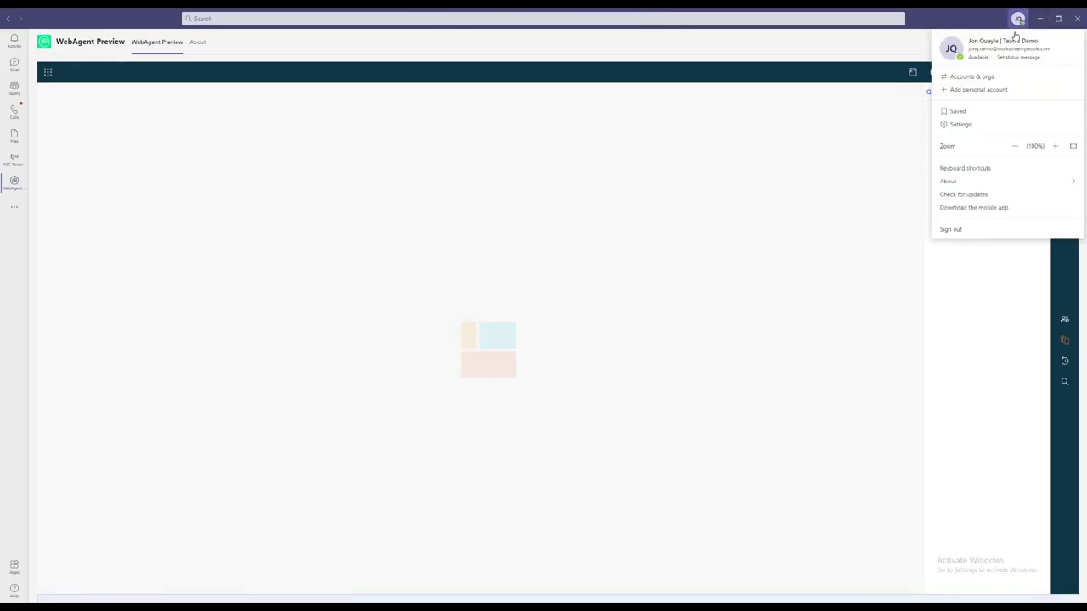
{"action": "left_click", "coordinate": [981, 60]}
{"action": "left_click", "coordinate": [967, 89]}
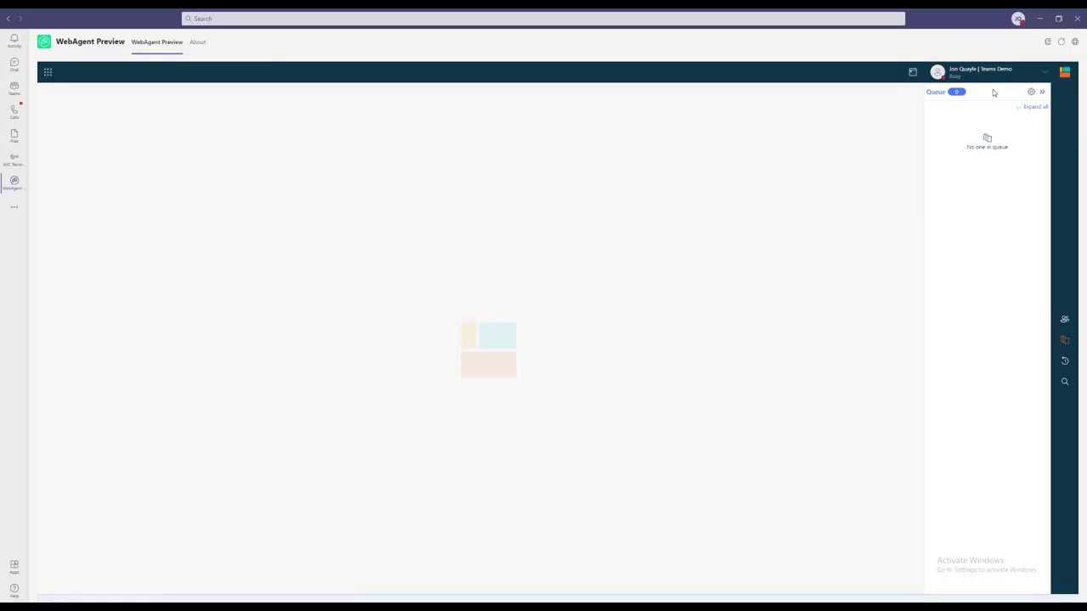
{"action": "left_click", "coordinate": [1041, 75]}
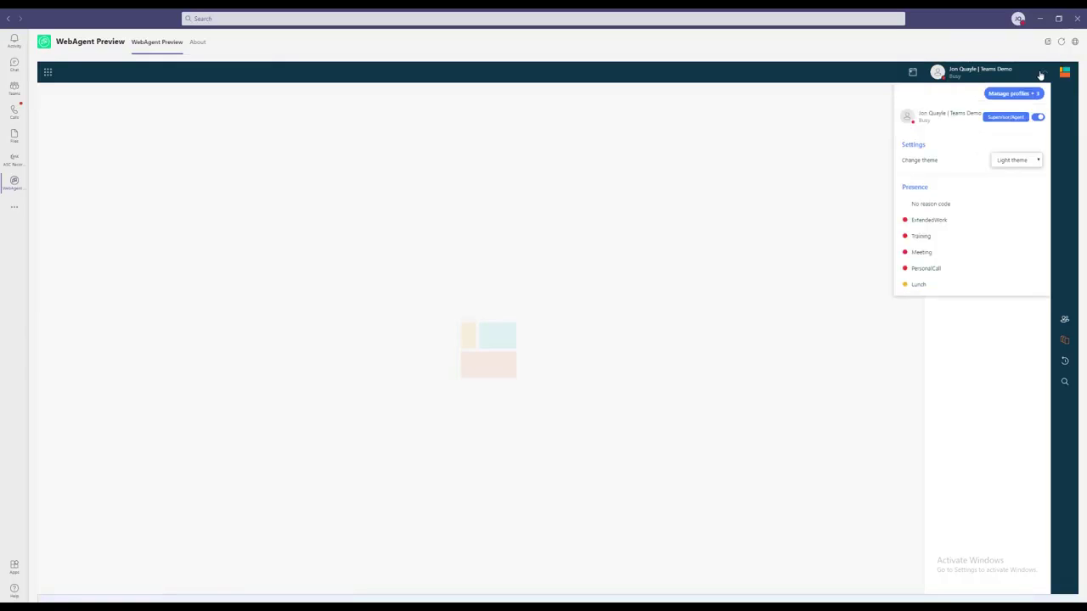
{"action": "left_click", "coordinate": [944, 240]}
{"action": "left_click", "coordinate": [966, 376]}
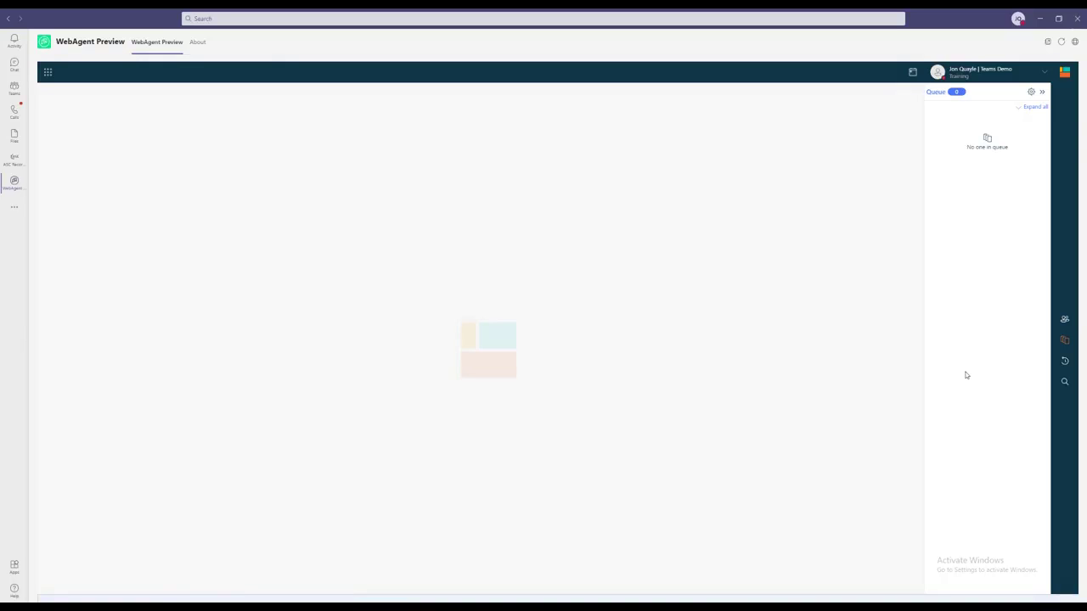
{"action": "left_click", "coordinate": [1039, 82]}
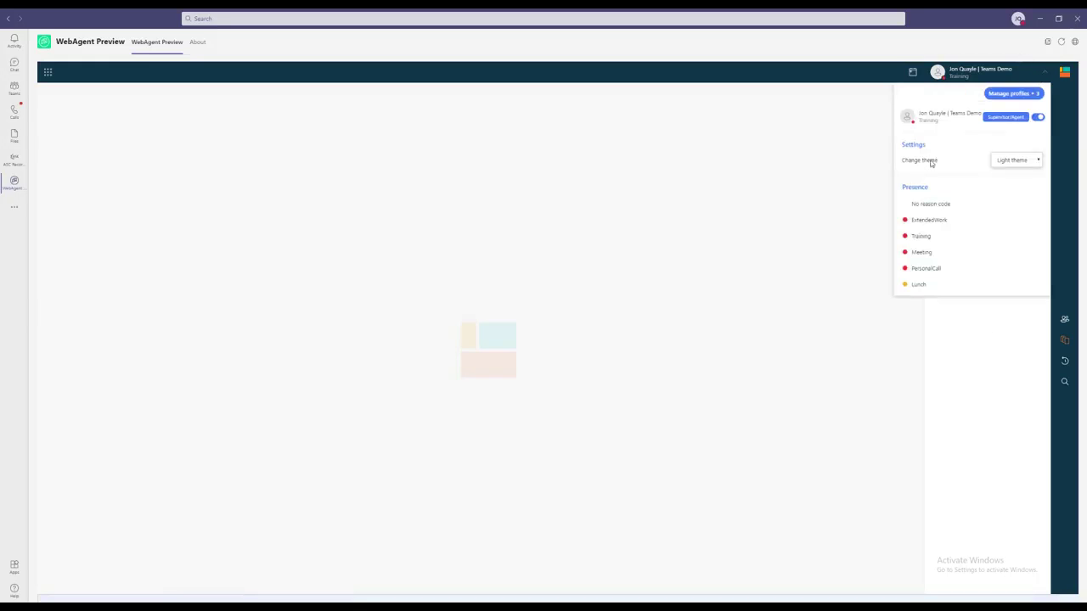
{"action": "left_click", "coordinate": [929, 204]}
Set the Teams status back to Available and switch off the ucc_sales_jon profile
{"action": "left_click", "coordinate": [1018, 18]}
{"action": "left_click", "coordinate": [974, 58]}
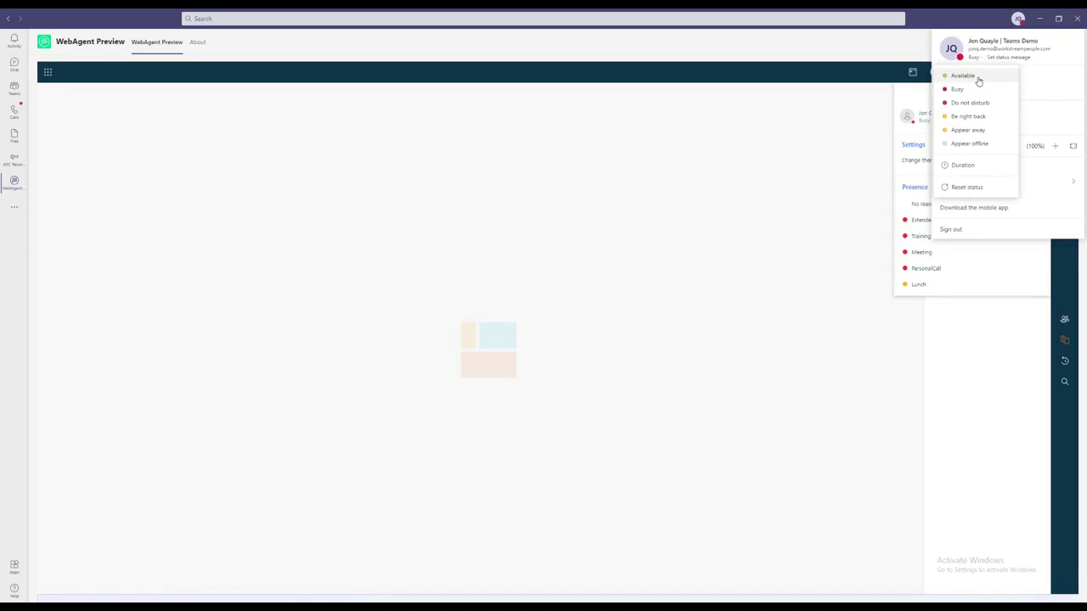
{"action": "left_click", "coordinate": [976, 78]}
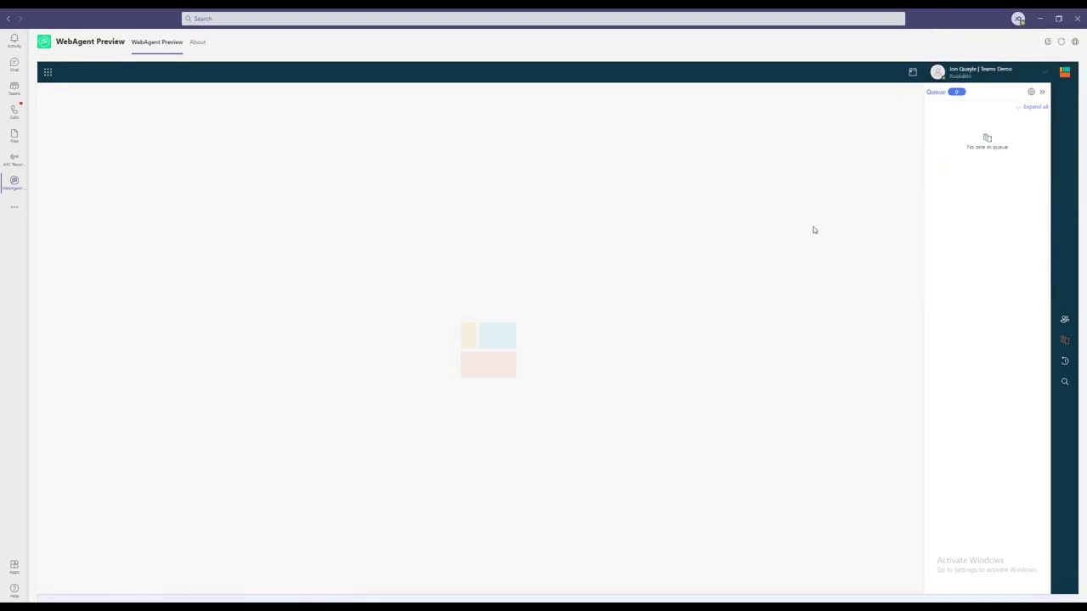
{"action": "left_click", "coordinate": [1043, 73]}
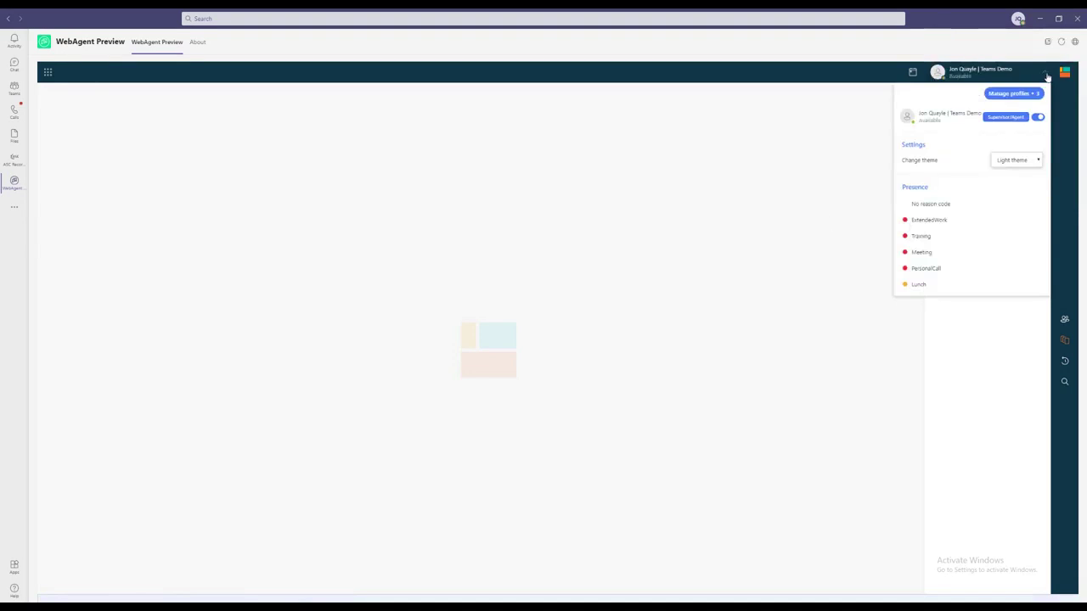
{"action": "left_click", "coordinate": [1030, 94]}
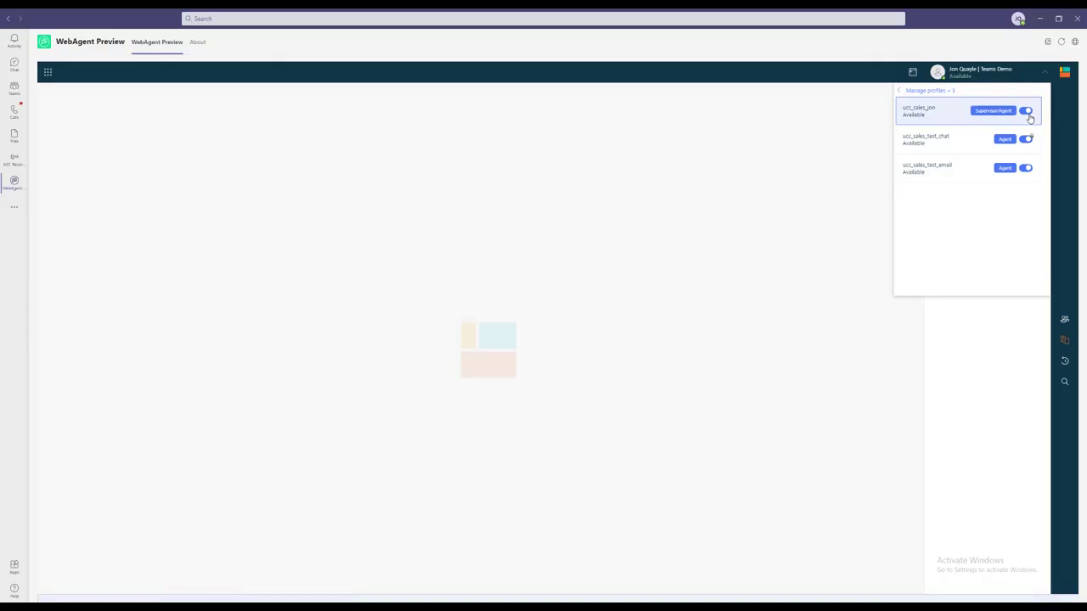
{"action": "left_click", "coordinate": [1026, 112]}
Turn the ucc_sales_jon profile back on and close the profiles list
{"action": "left_click", "coordinate": [1028, 113]}
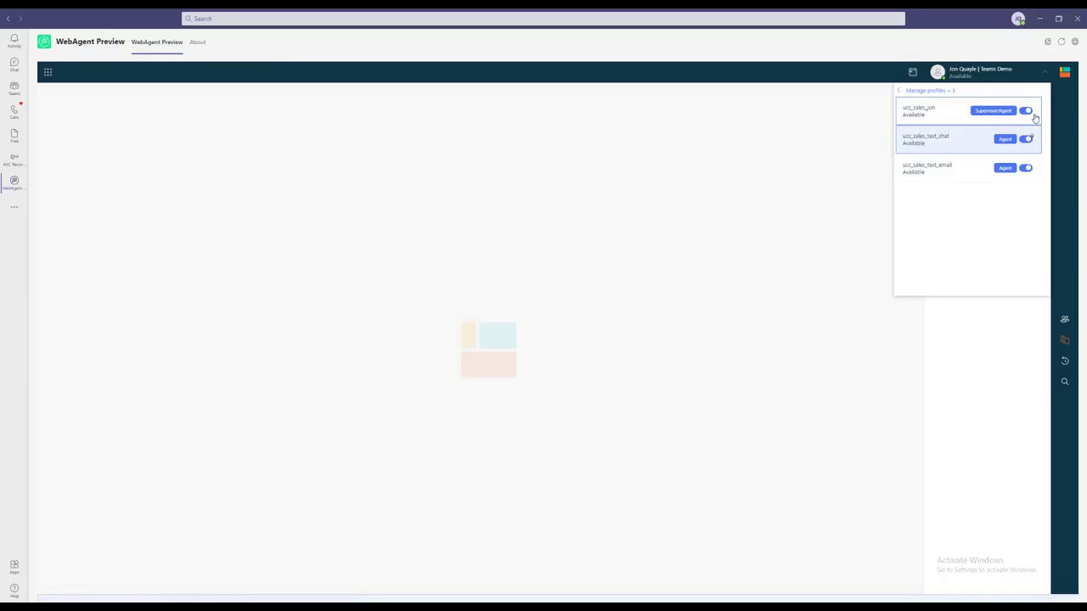
{"action": "left_click", "coordinate": [975, 398]}
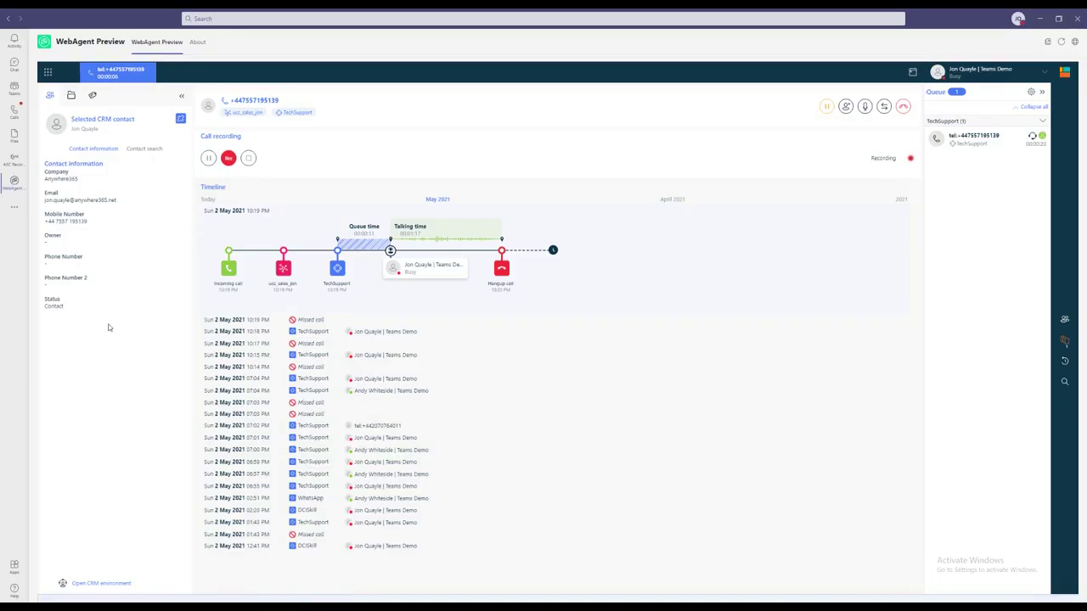
{"action": "left_click", "coordinate": [71, 96]}
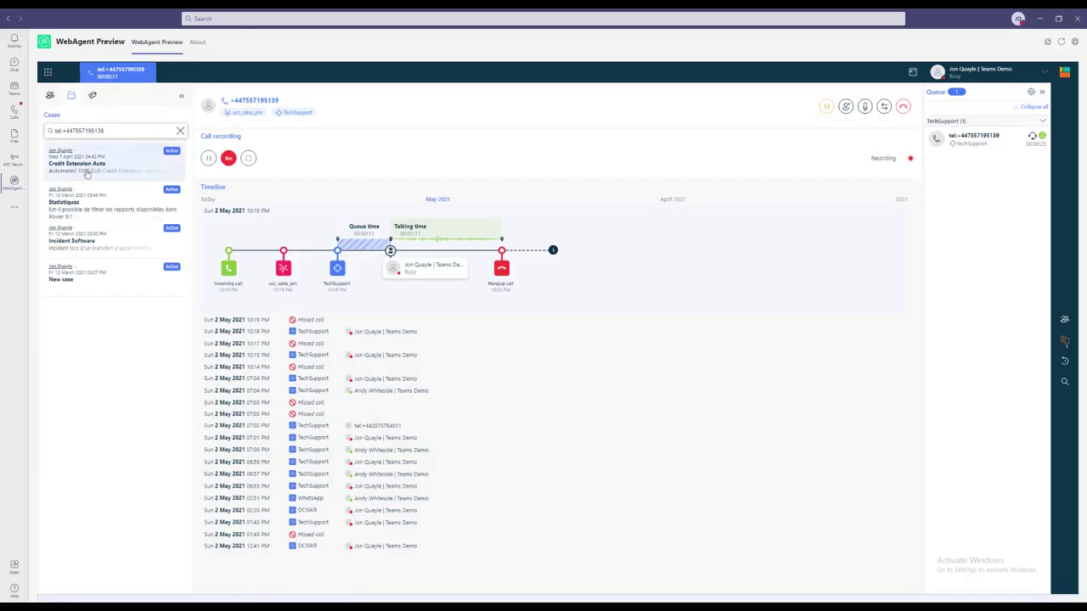
{"action": "left_click", "coordinate": [49, 97]}
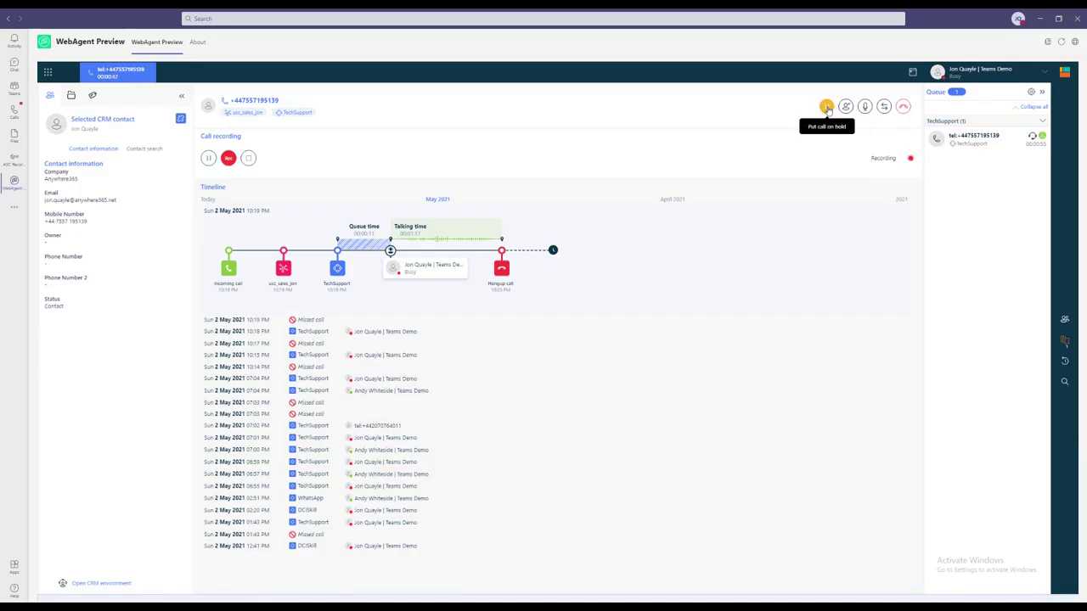
Show the Contacts list and drag the available Default contact toward the transfer zone
{"action": "left_click", "coordinate": [1064, 322]}
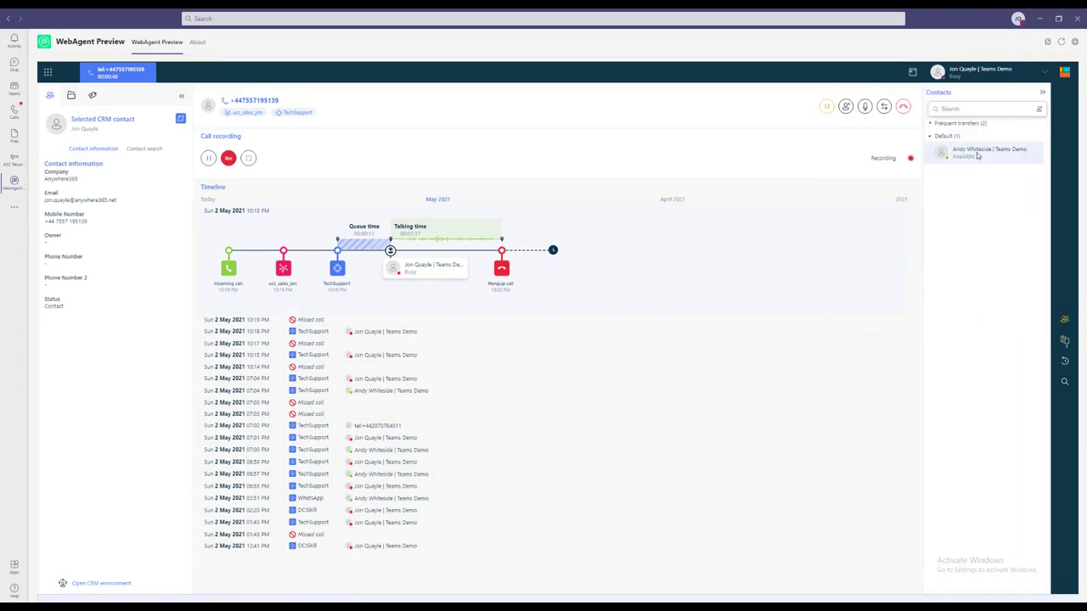
{"action": "left_click_drag", "start_coordinate": [977, 155], "coordinate": [438, 108]}
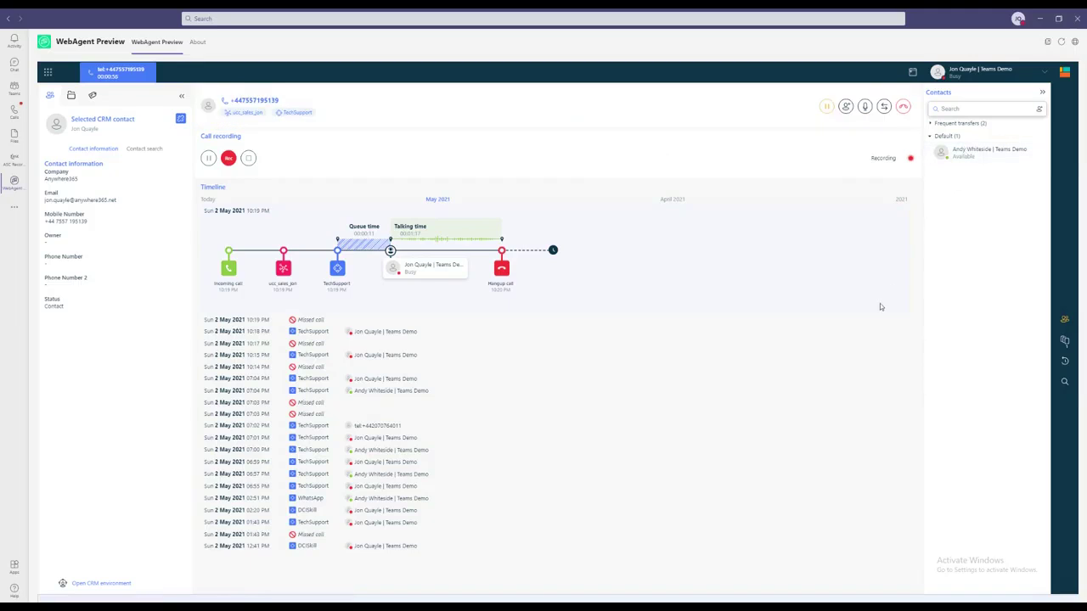
Hang up, end the conversation with the Repairs classification saved, and mark it Handled
{"action": "left_click", "coordinate": [905, 108]}
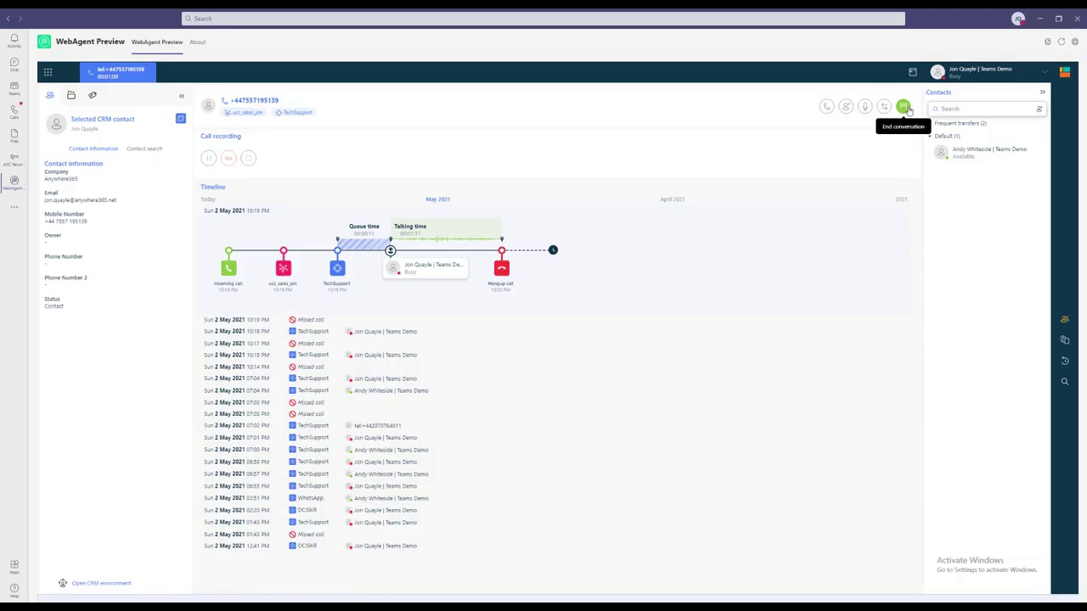
{"action": "left_click", "coordinate": [904, 108]}
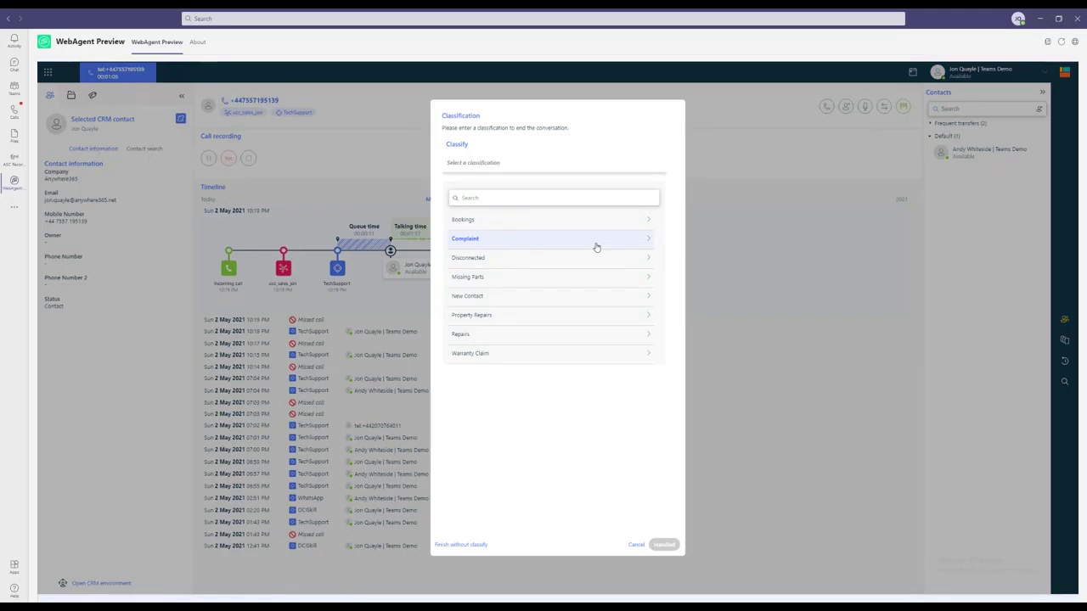
{"action": "left_click", "coordinate": [536, 338]}
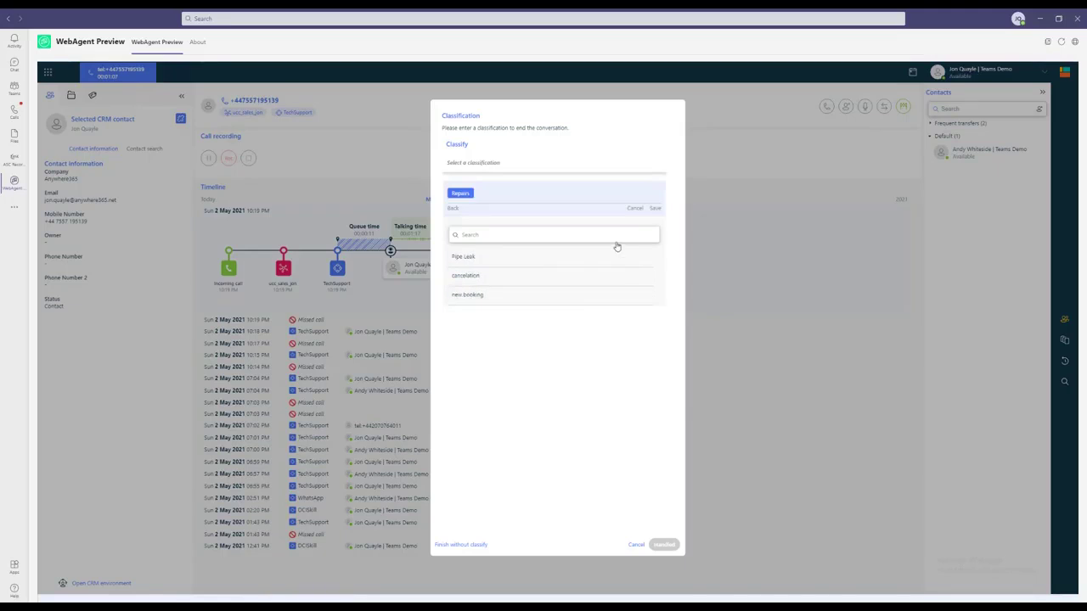
{"action": "left_click", "coordinate": [657, 210]}
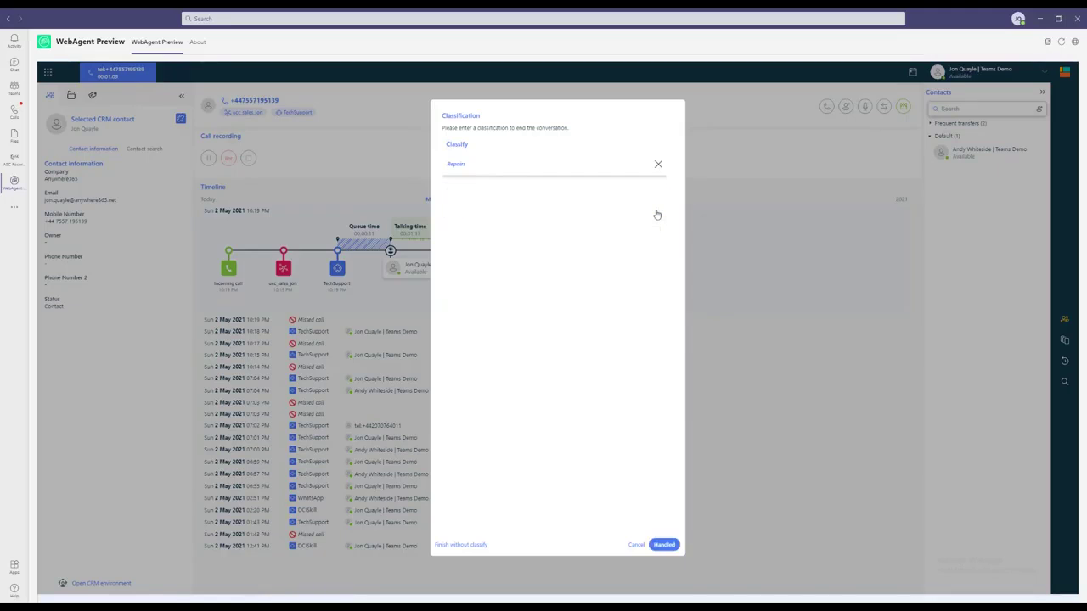
{"action": "left_click", "coordinate": [662, 546]}
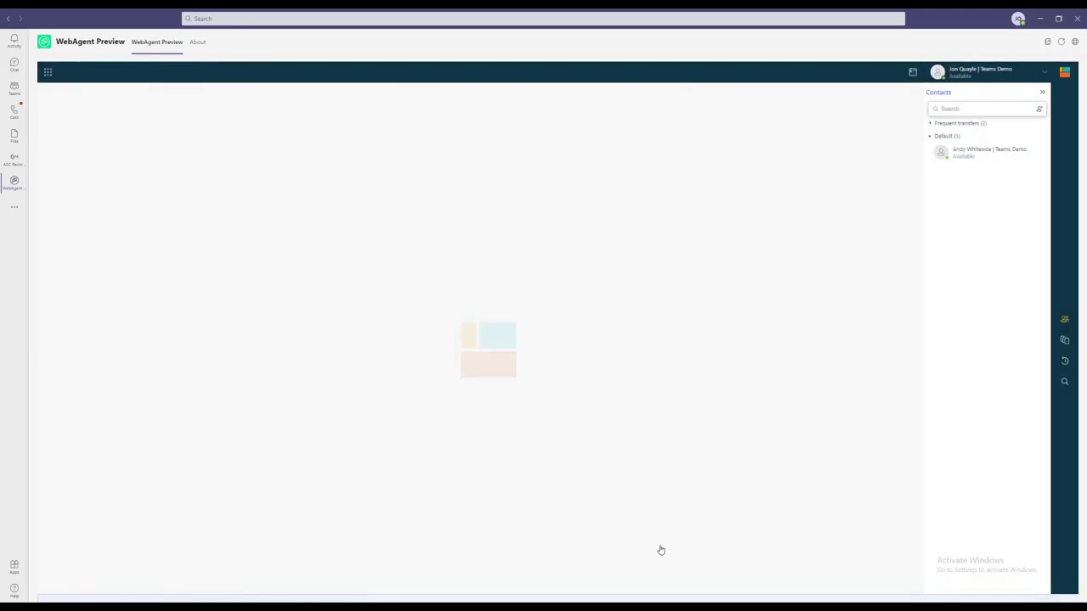
Accept the New Purchase email from the queue and start an empty reply to its sender
{"action": "left_click", "coordinate": [1066, 342]}
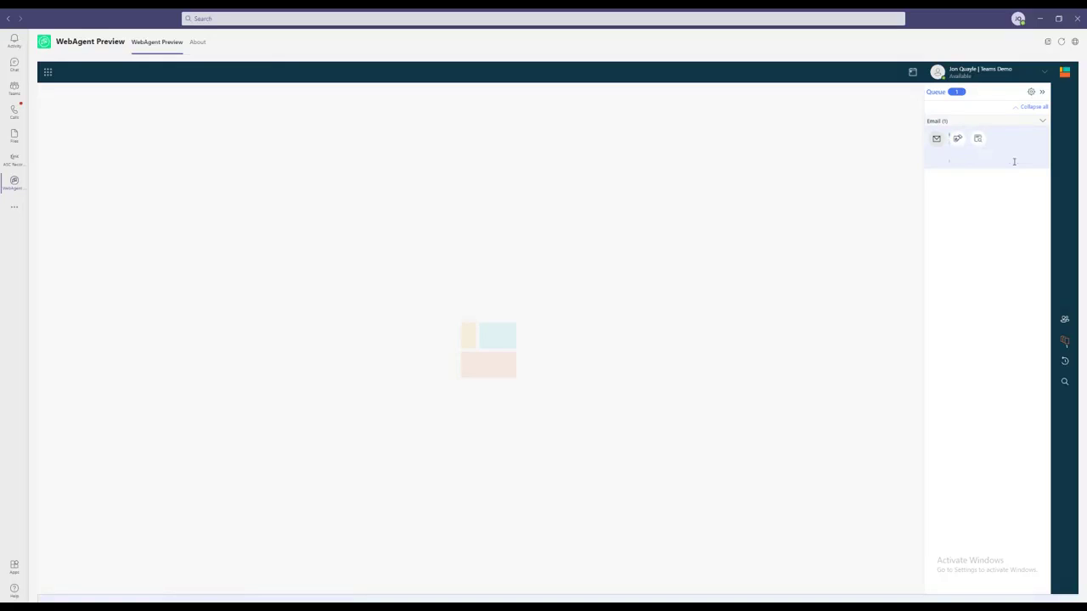
{"action": "left_click", "coordinate": [953, 140]}
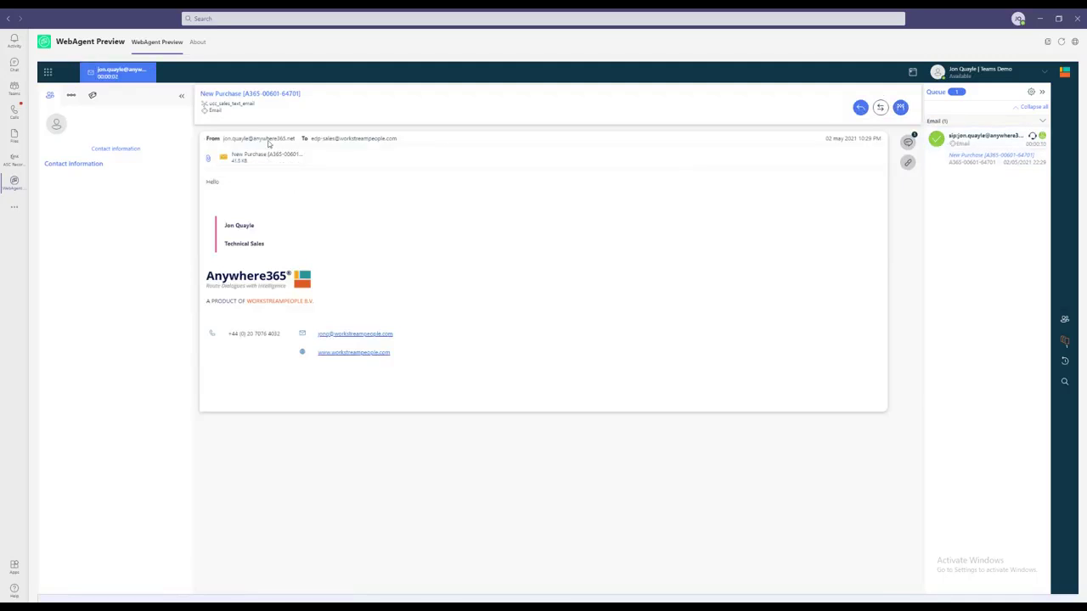
{"action": "left_click", "coordinate": [880, 109]}
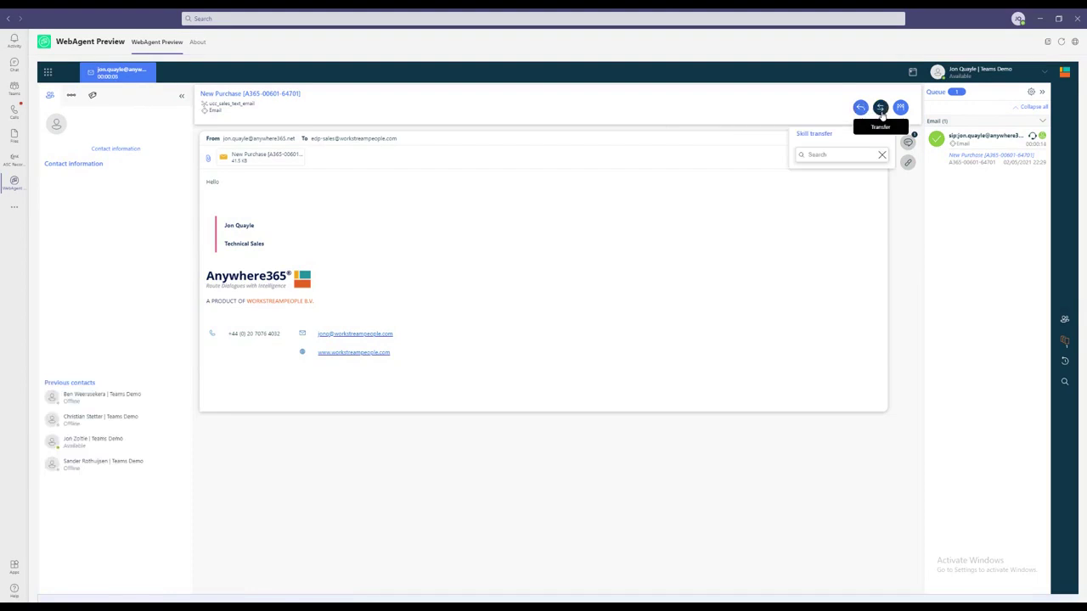
{"action": "left_click", "coordinate": [792, 103]}
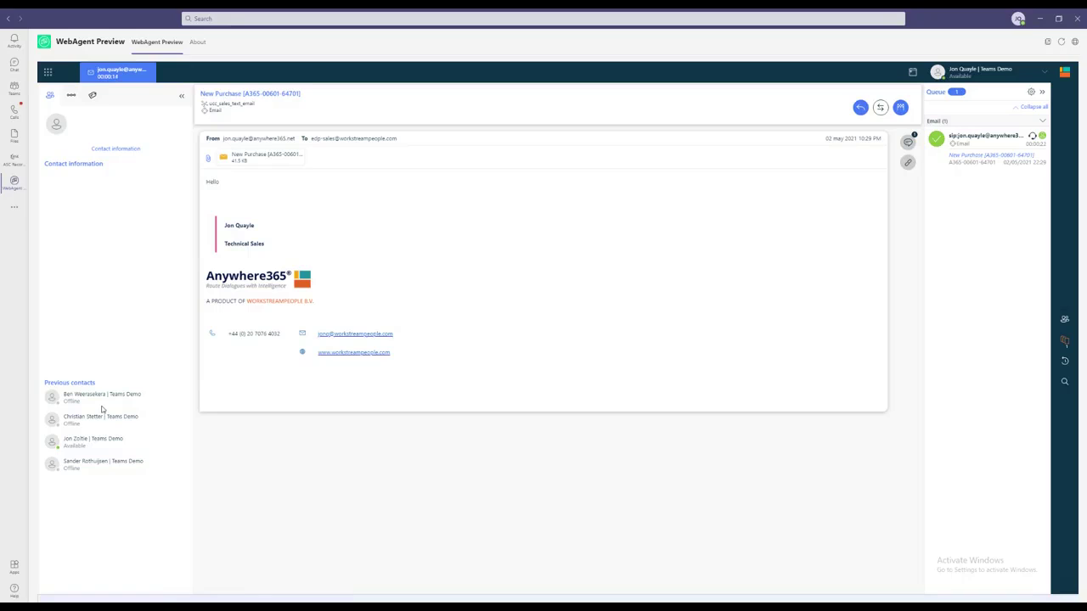
{"action": "key", "text": "ctrl+r"}
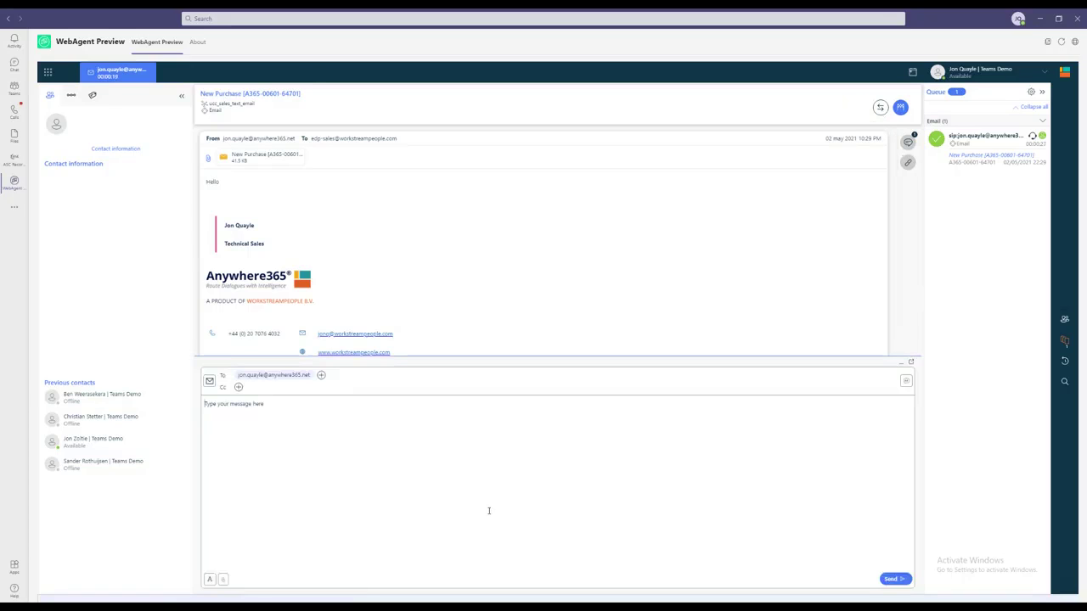
Send 'Hello' as the reply to the New Purchase email after viewing the predefined responses
{"action": "type", "text": "Hello!"}
{"action": "left_click", "coordinate": [906, 381]}
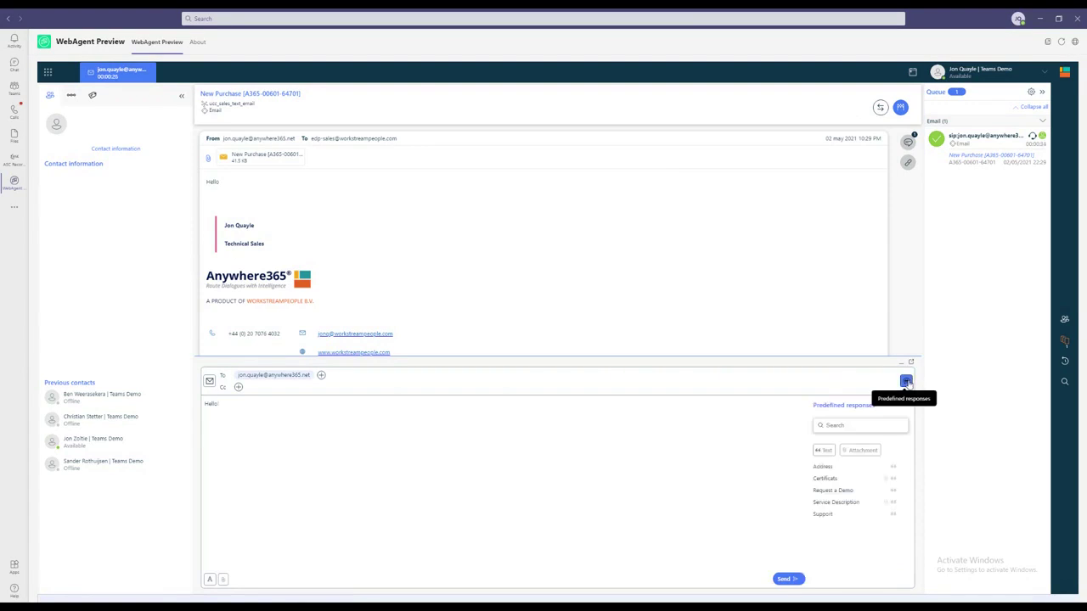
{"action": "left_click", "coordinate": [788, 579]}
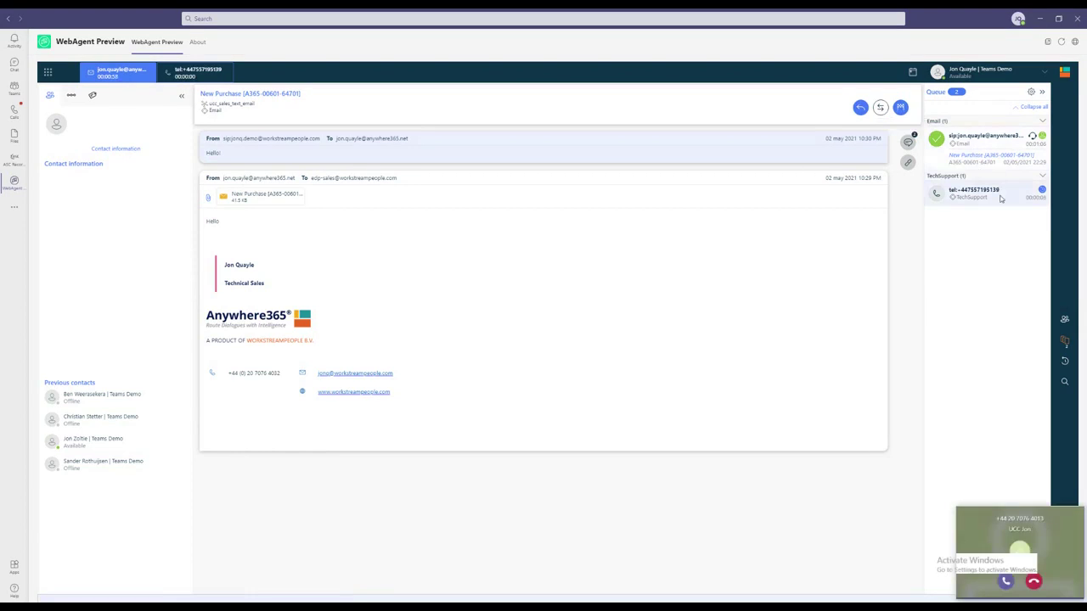
Answer the TechSupport call, check the email tab, then hang up to reach classification
{"action": "left_click", "coordinate": [1005, 582]}
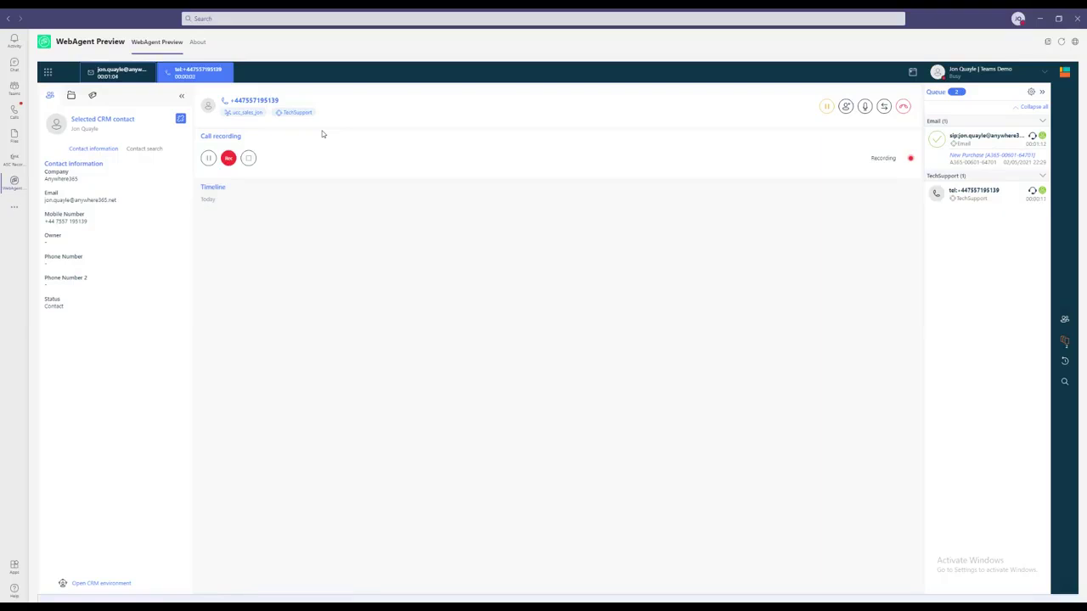
{"action": "left_click", "coordinate": [123, 74]}
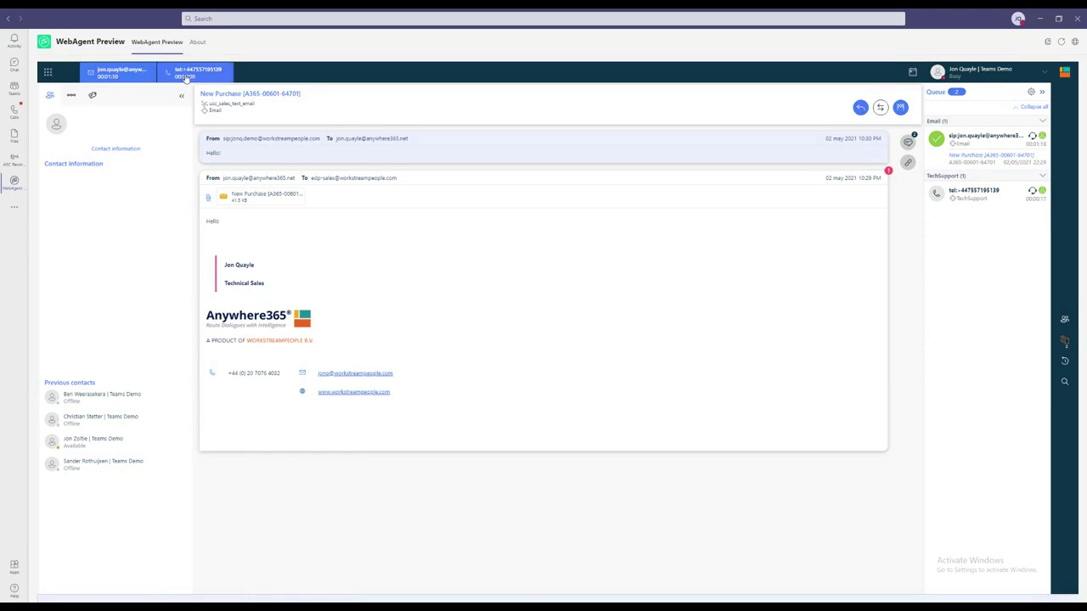
{"action": "left_click", "coordinate": [185, 76]}
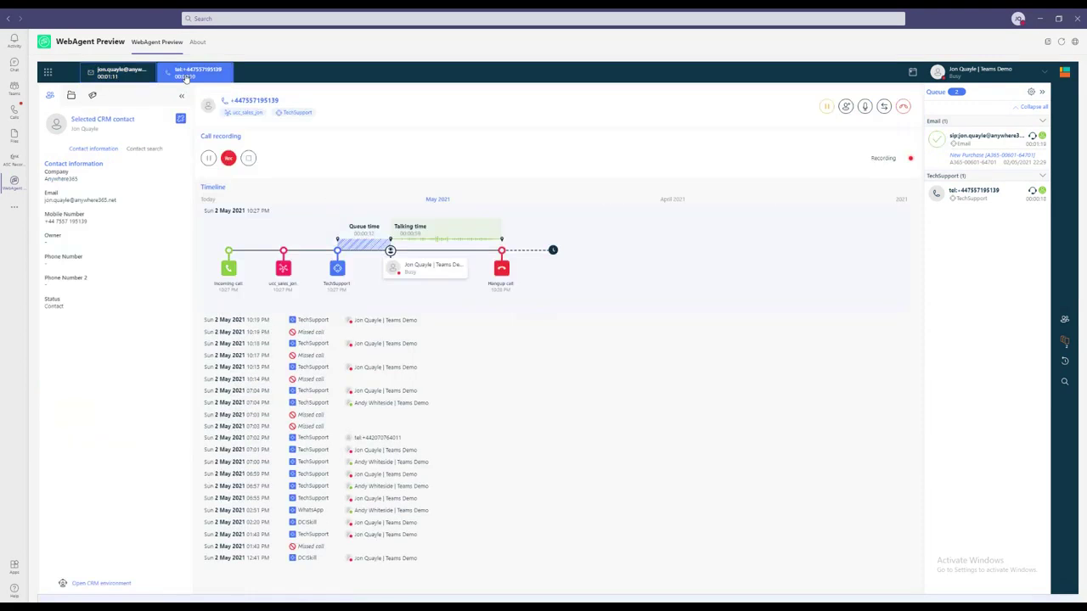
{"action": "left_click", "coordinate": [903, 106]}
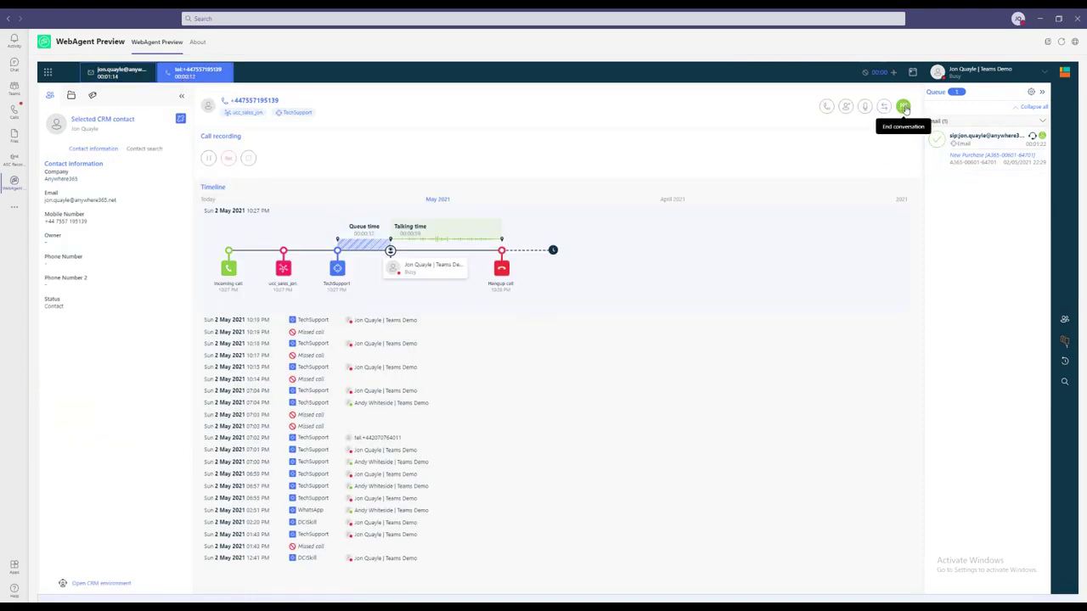
{"action": "left_click", "coordinate": [904, 107]}
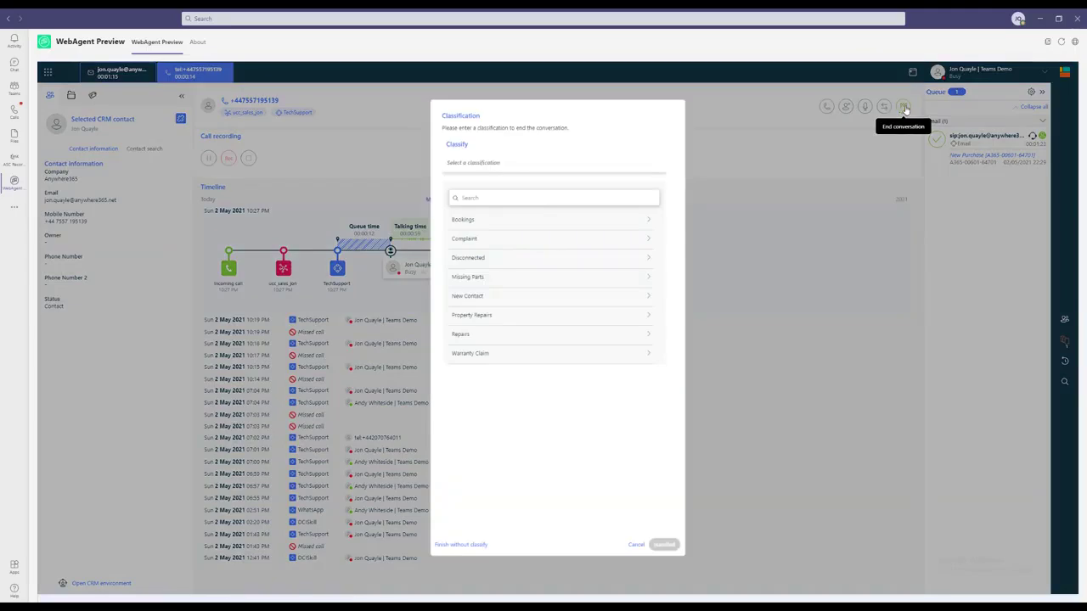
Close the call unclassified and finish the email classified as Request a Demo, marked Handled
{"action": "left_click", "coordinate": [461, 545]}
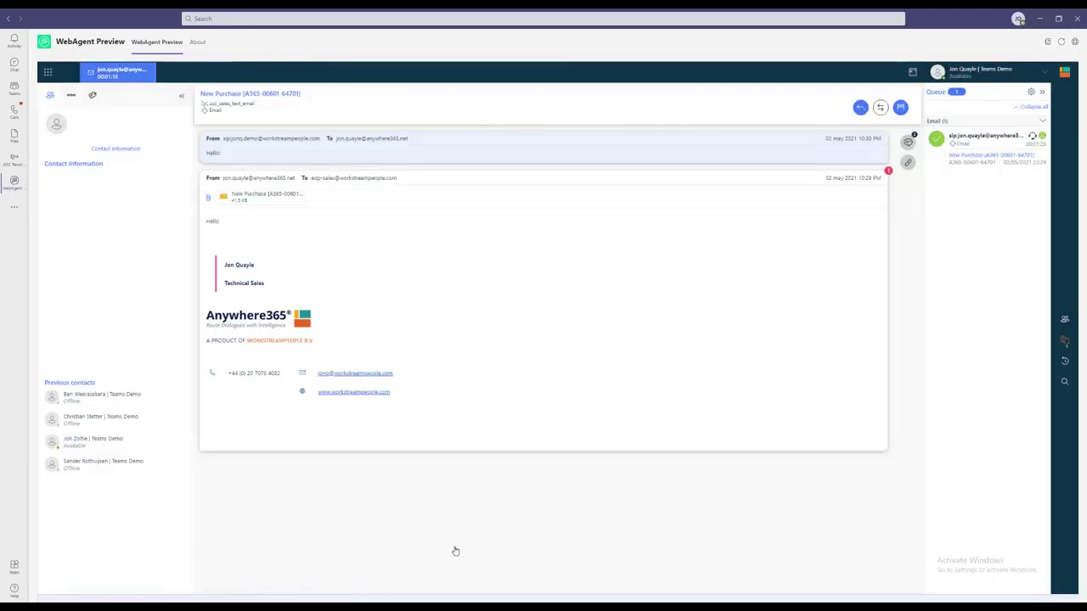
{"action": "left_click", "coordinate": [901, 108]}
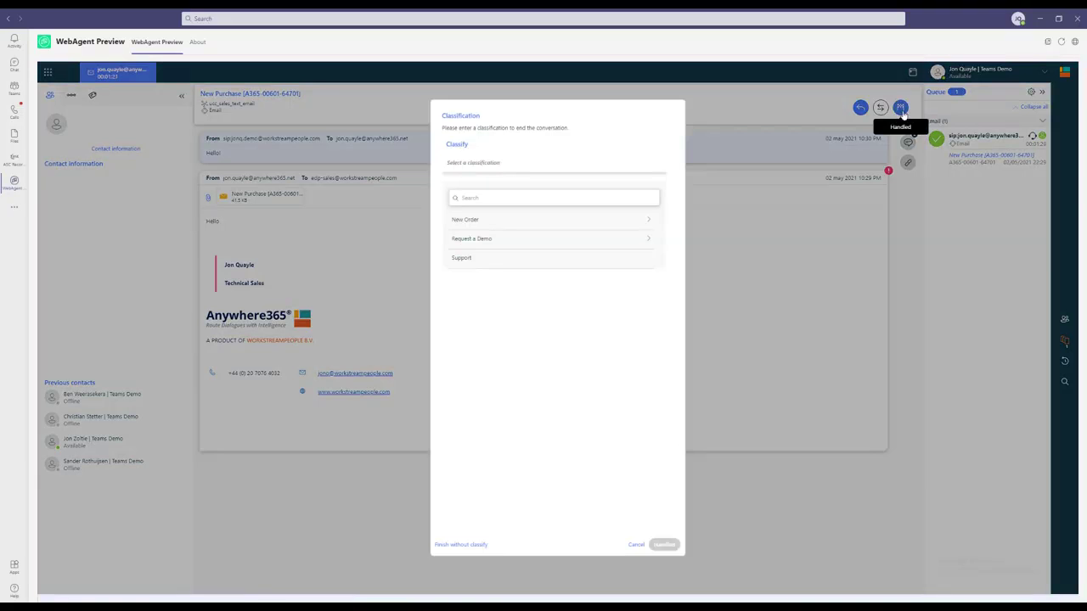
{"action": "left_click", "coordinate": [575, 239]}
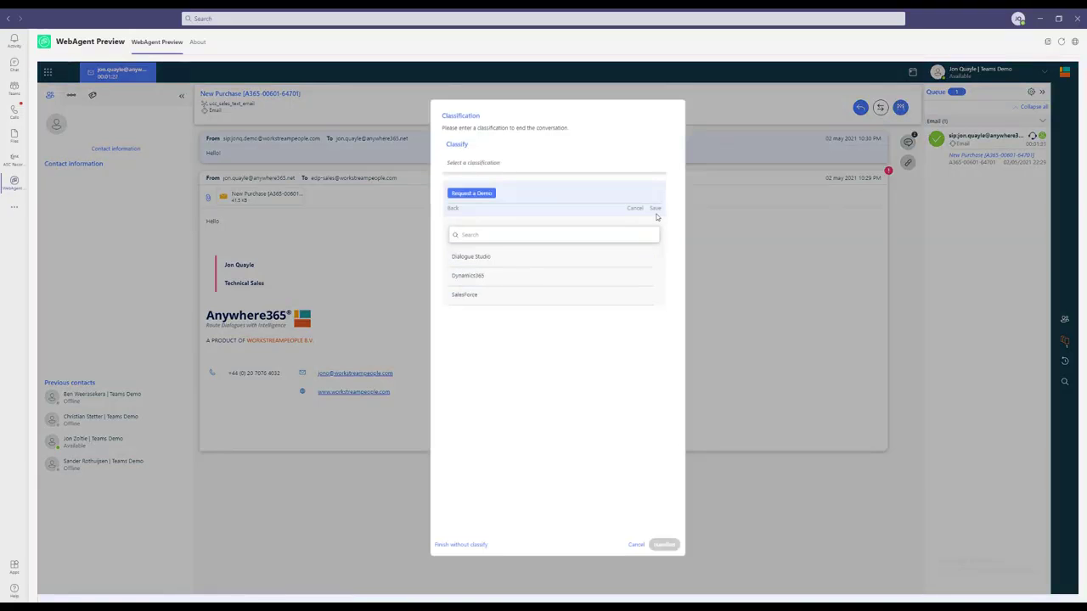
{"action": "left_click", "coordinate": [648, 294]}
{"action": "left_click", "coordinate": [664, 545]}
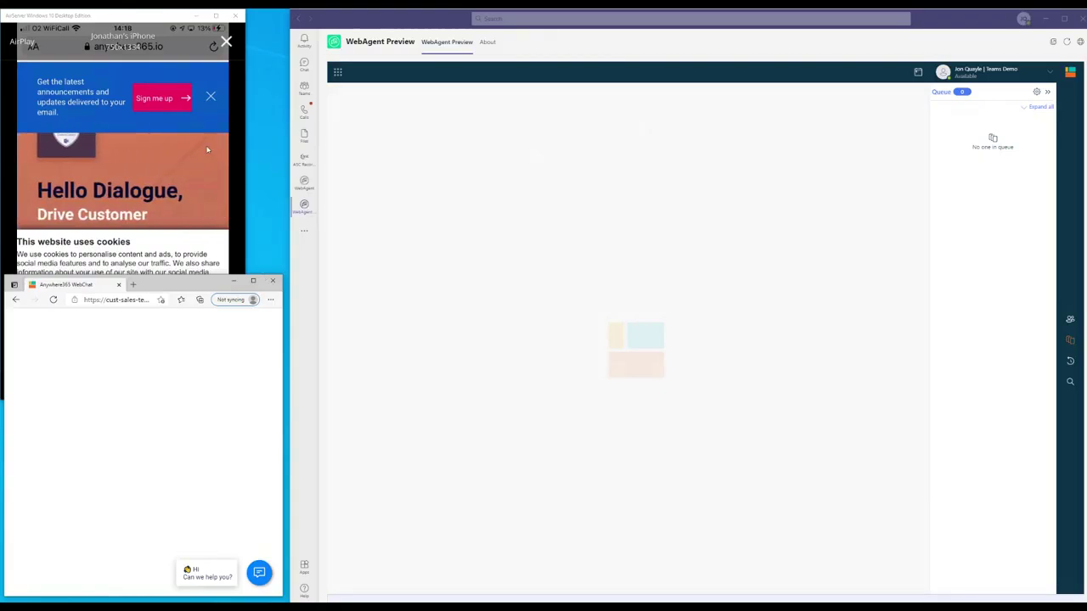
As the customer, report a product problem in WebChat and give serial number 12345
{"action": "left_click", "coordinate": [259, 576]}
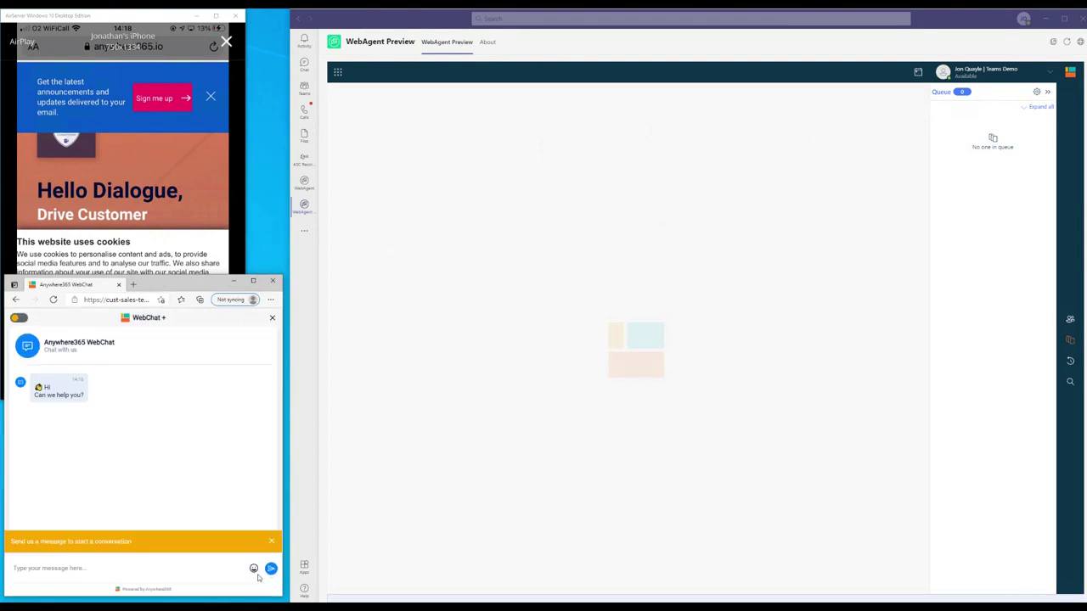
{"action": "left_click", "coordinate": [165, 564]}
{"action": "type", "text": "Hello! I have a problem with my "}
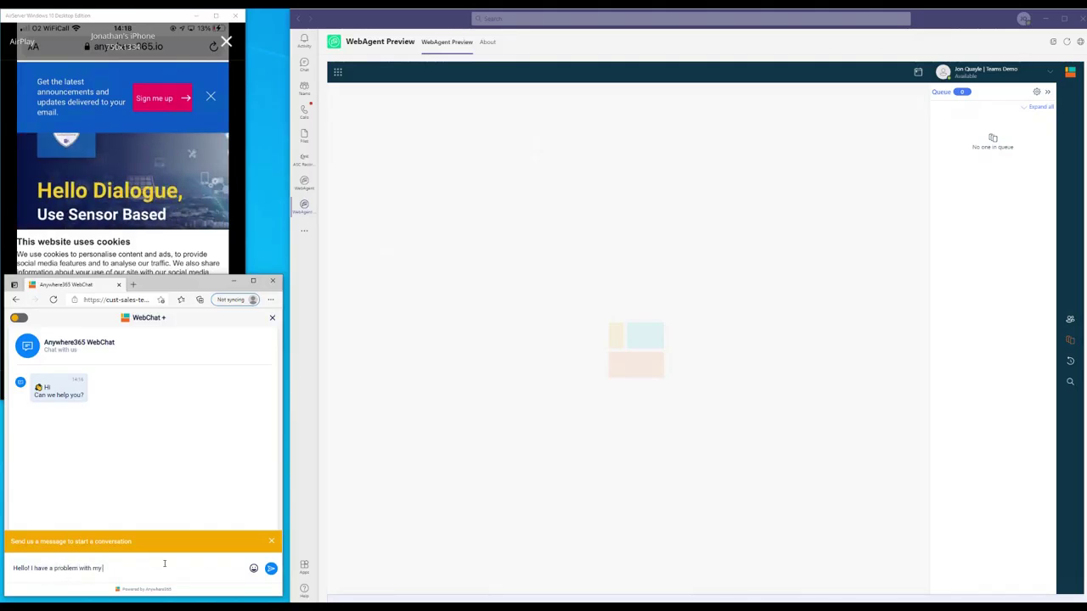
{"action": "type", "text": "product"}
{"action": "key", "text": "Return"}
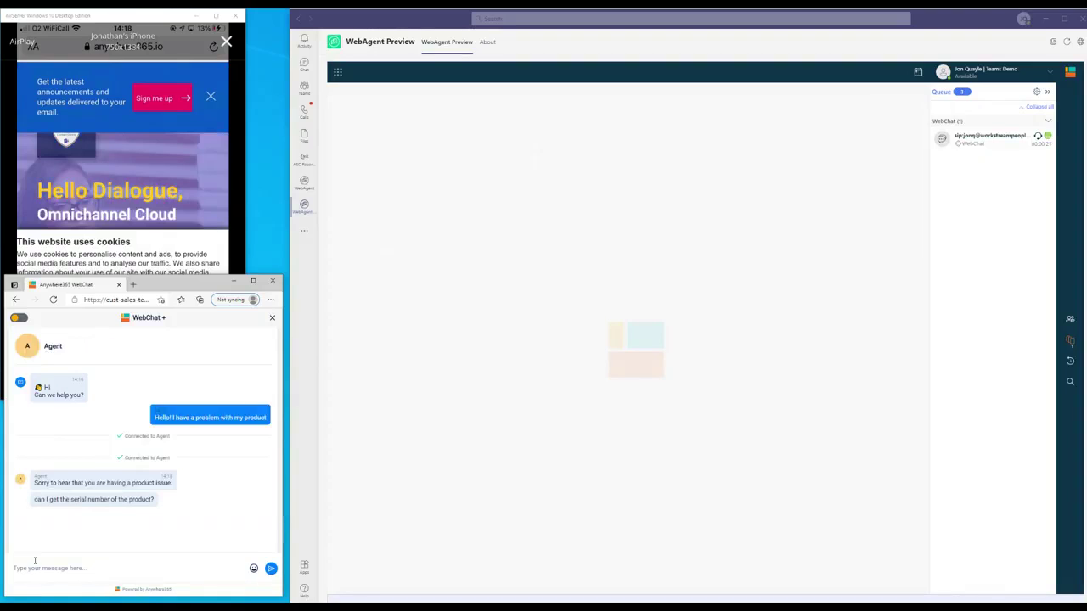
{"action": "type", "text": "yes. It's 12345"}
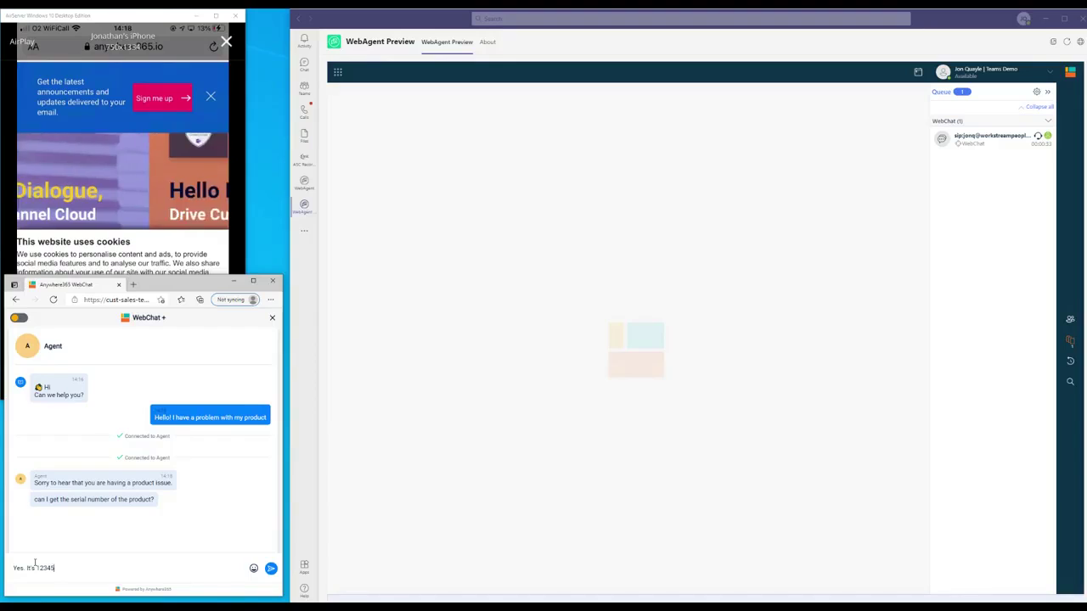
{"action": "key", "text": "Return"}
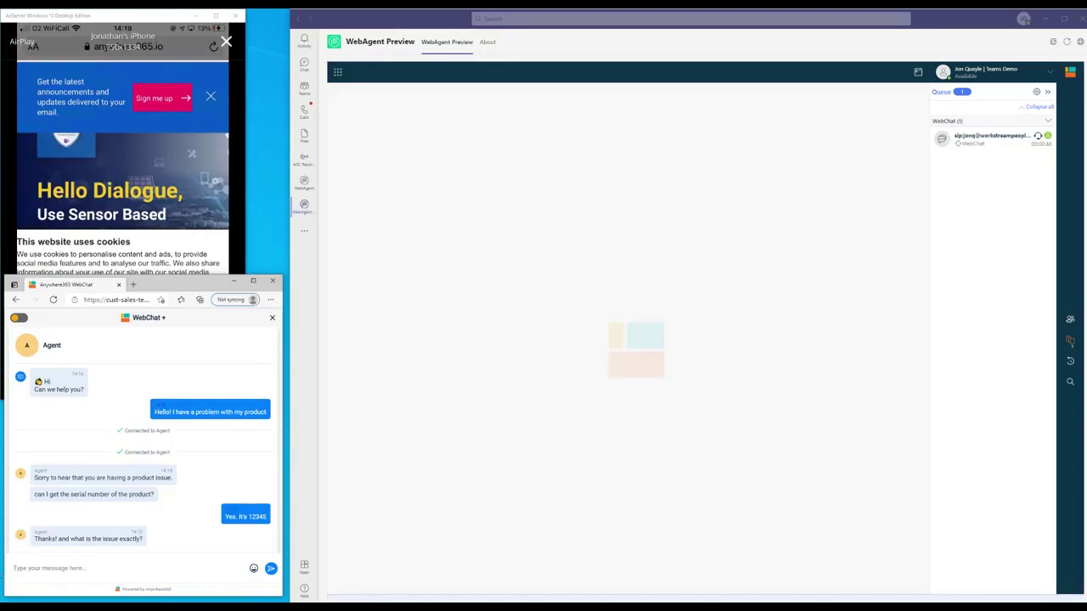
Send 'I can't power it on', then accept the escalated chat in WebAgent and start a reply
{"action": "left_click", "coordinate": [51, 569]}
{"action": "type", "text": "I can"}
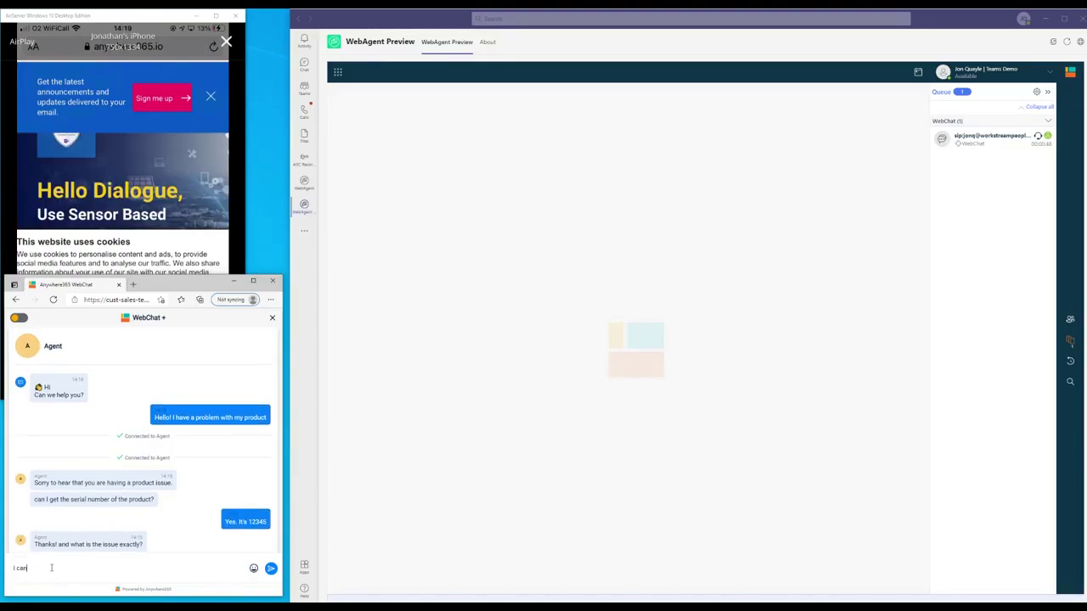
{"action": "type", "text": "'t power it on"}
{"action": "key", "text": "Return"}
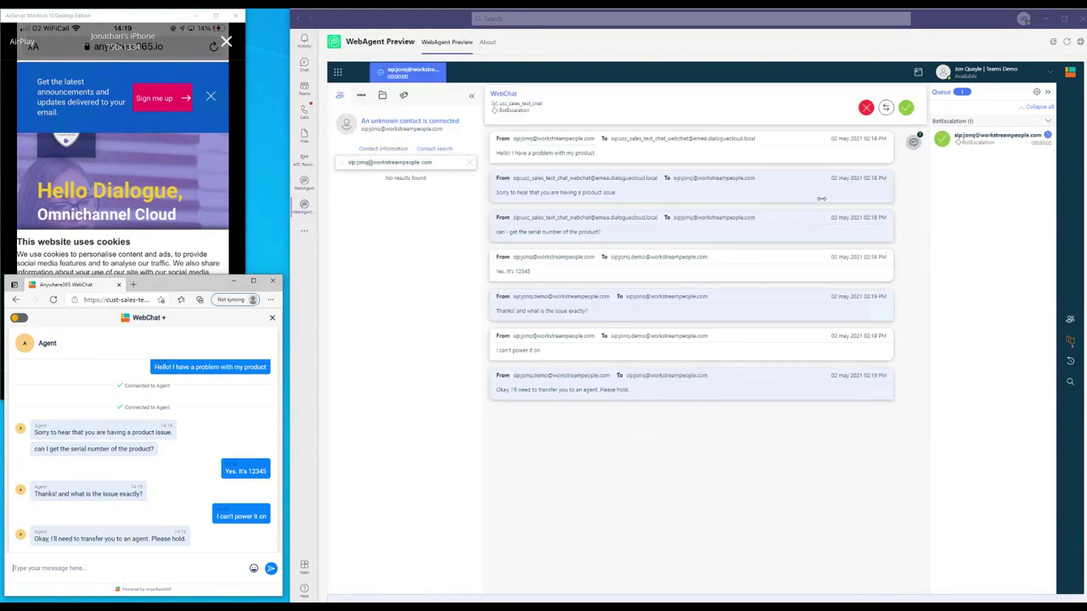
{"action": "left_click", "coordinate": [907, 108]}
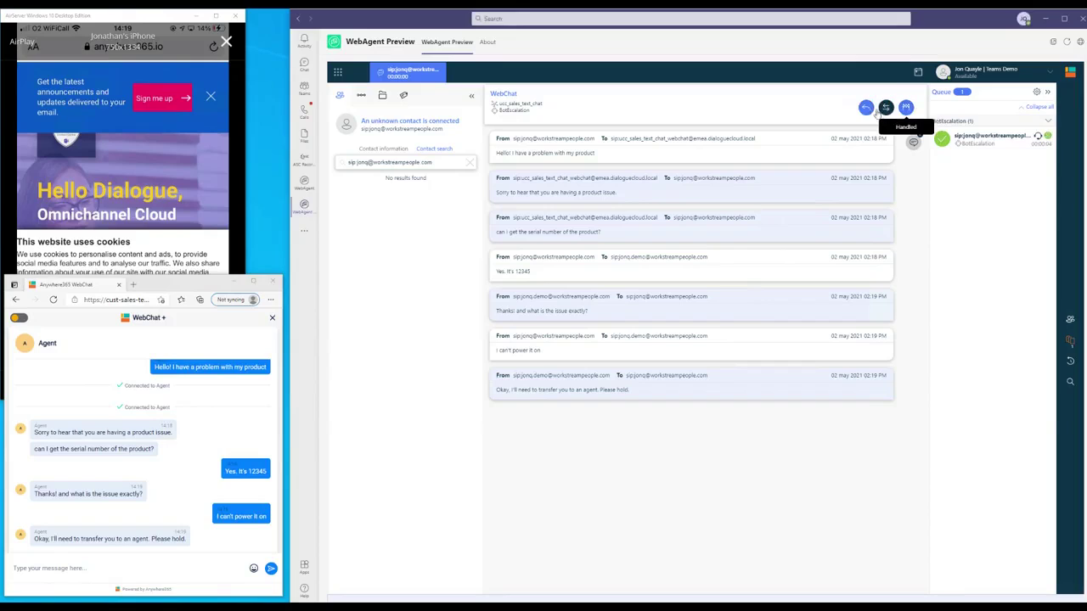
{"action": "left_click", "coordinate": [905, 107]}
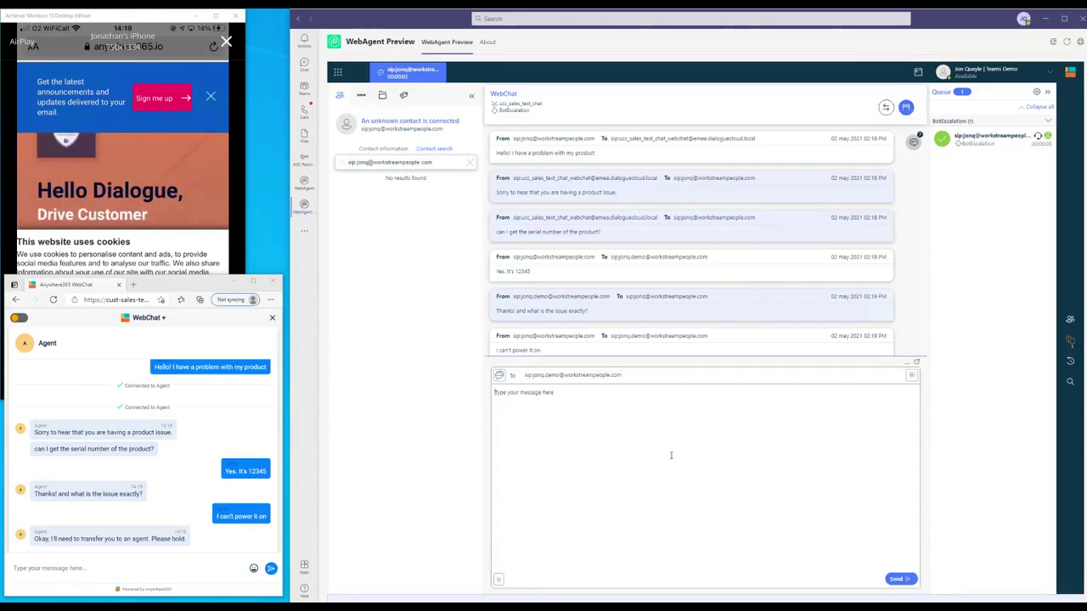
Send the apology 'Hi there, sorry that you are having a power issue' to the customer
{"action": "type", "text": "Hi there, sorry you"}
{"action": "key", "text": "BackSpace"}
{"action": "key", "text": "BackSpace"}
{"action": "key", "text": "BackSpace"}
{"action": "key", "text": "BackSpace"}
{"action": "key", "text": "BackSpace"}
{"action": "key", "text": "BackSpace"}
{"action": "key", "text": "BackSpace"}
{"action": "key", "text": "BackSpace"}
{"action": "key", "text": "BackSpace"}
{"action": "key", "text": "BackSpace"}
{"action": "type", "text": "sorry that you h"}
{"action": "key", "text": "BackSpace"}
{"action": "type", "text": "are having a p"}
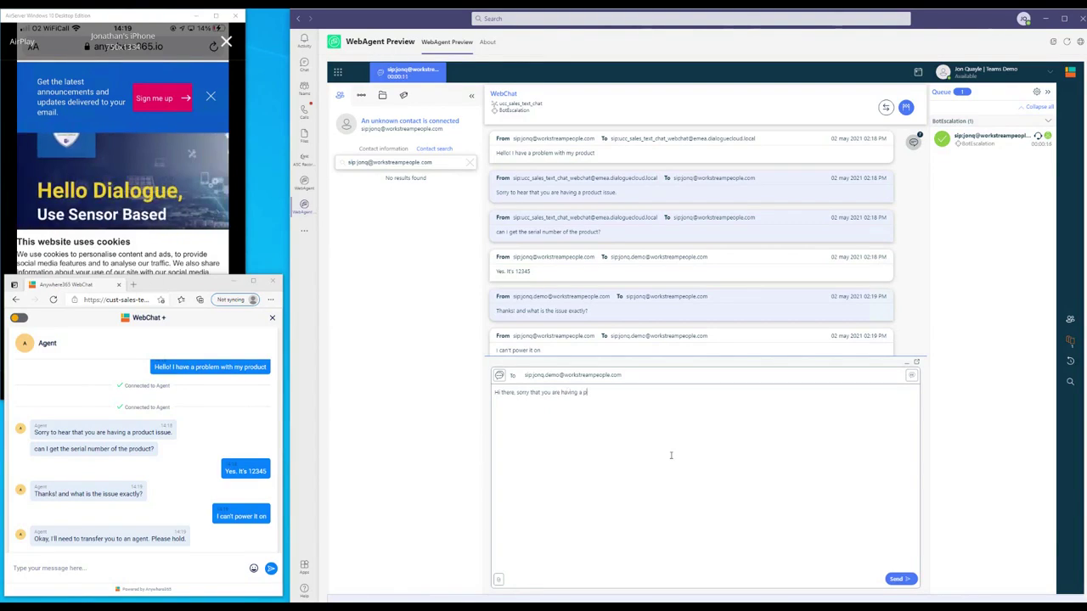
{"action": "type", "text": "ower issue"}
{"action": "key", "text": "Return"}
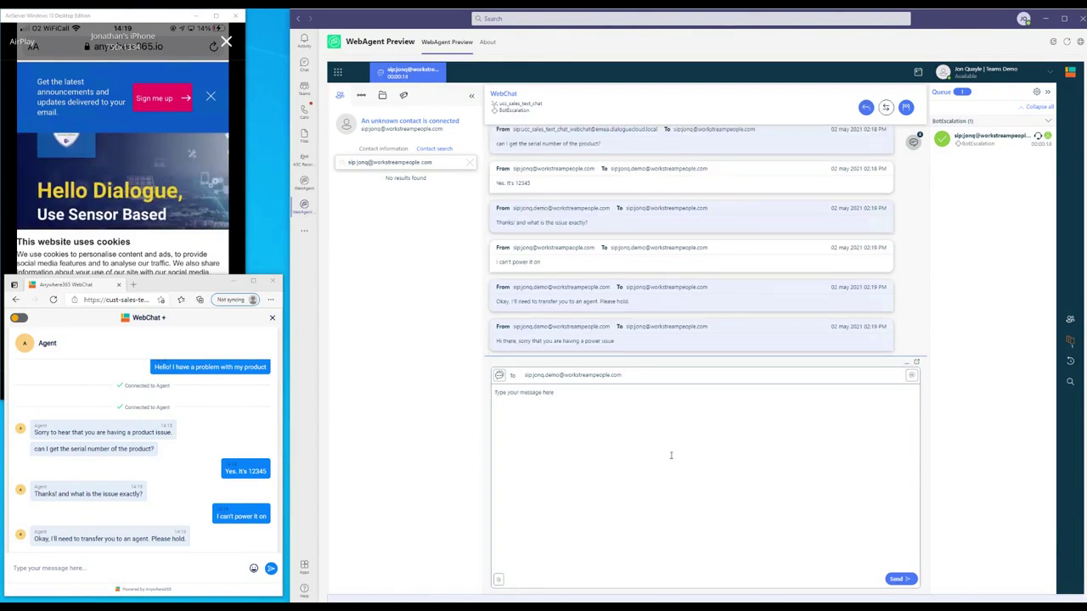
Ask the customer to type in their phone number, which they then send in WebChat
{"action": "type", "text": "would you be able to "}
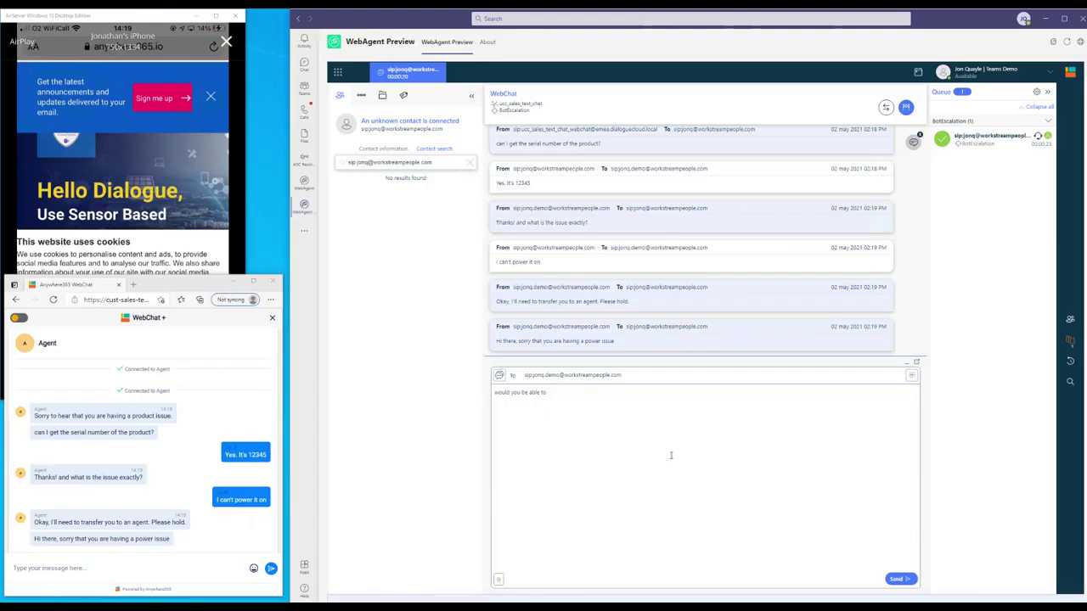
{"action": "type", "text": "type ibn your"}
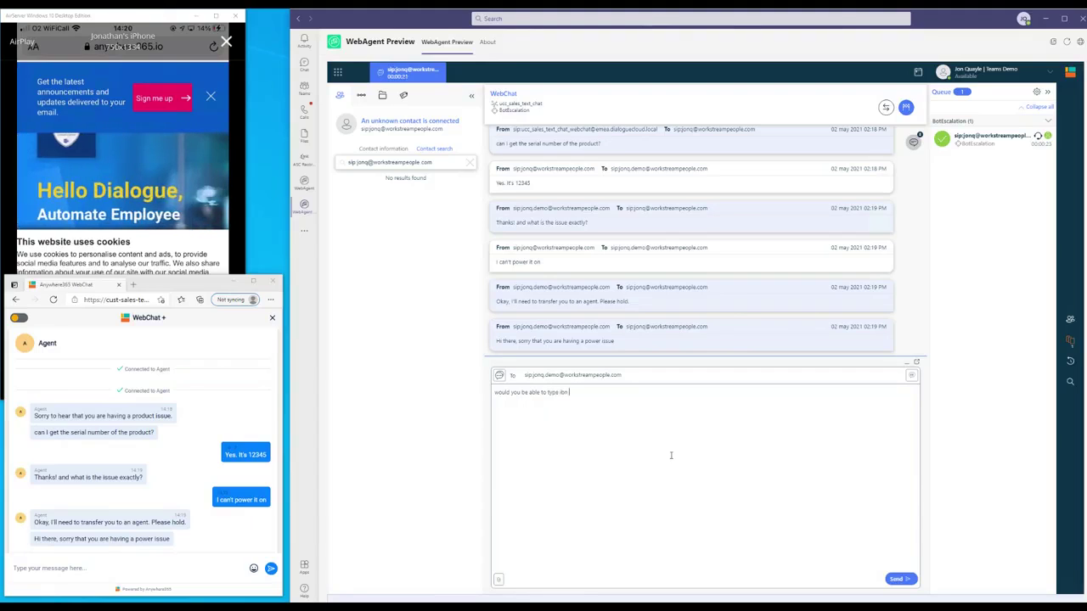
{"action": "key", "text": "BackSpace"}
{"action": "key", "text": "BackSpace"}
{"action": "key", "text": "BackSpace"}
{"action": "key", "text": "BackSpace"}
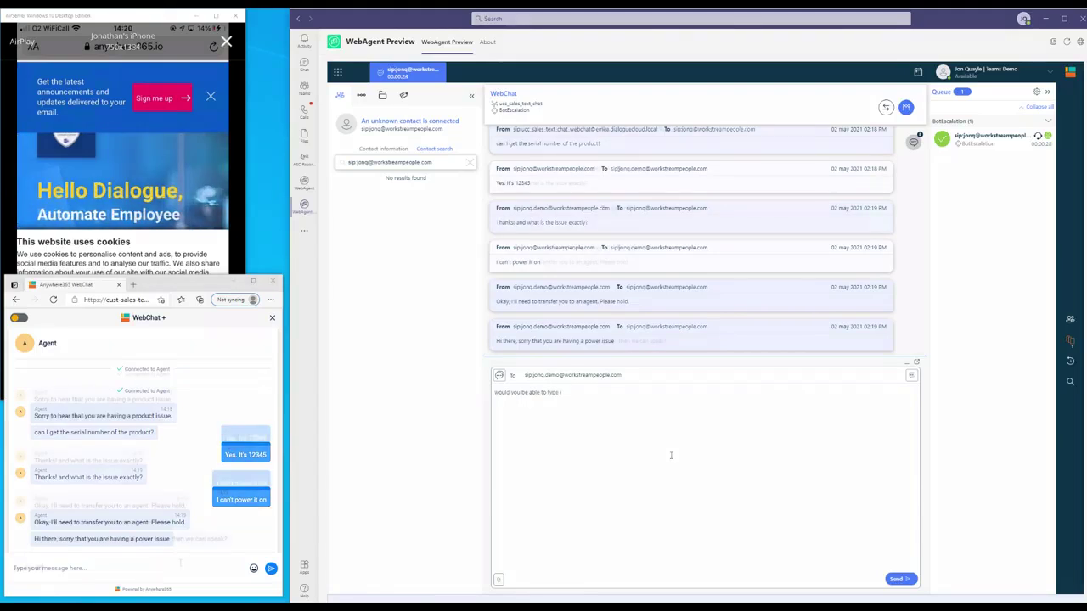
{"action": "type", "text": "7195139"}
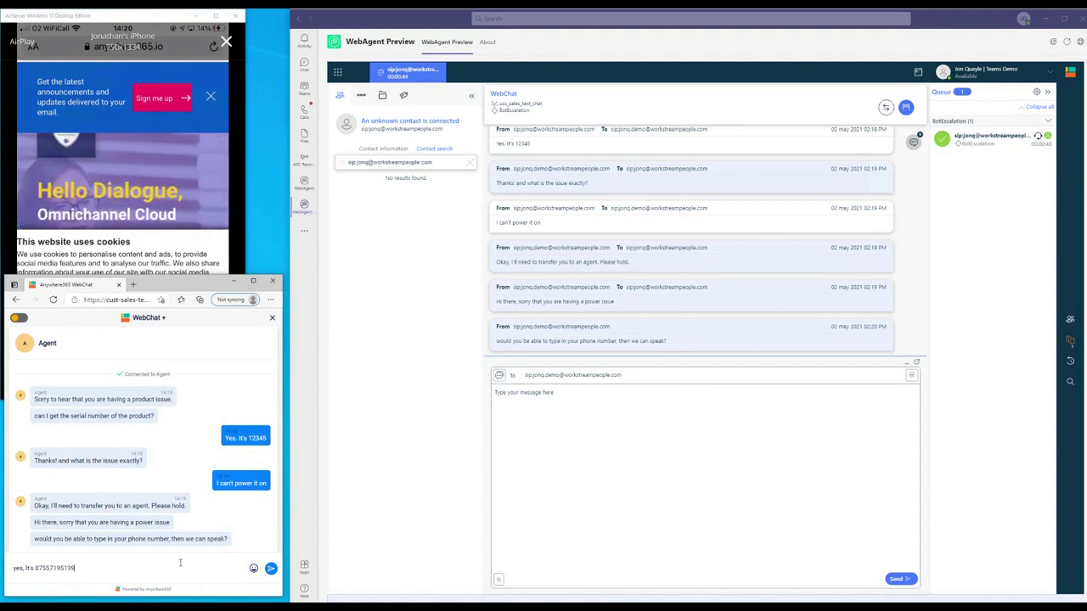
{"action": "key", "text": "Return"}
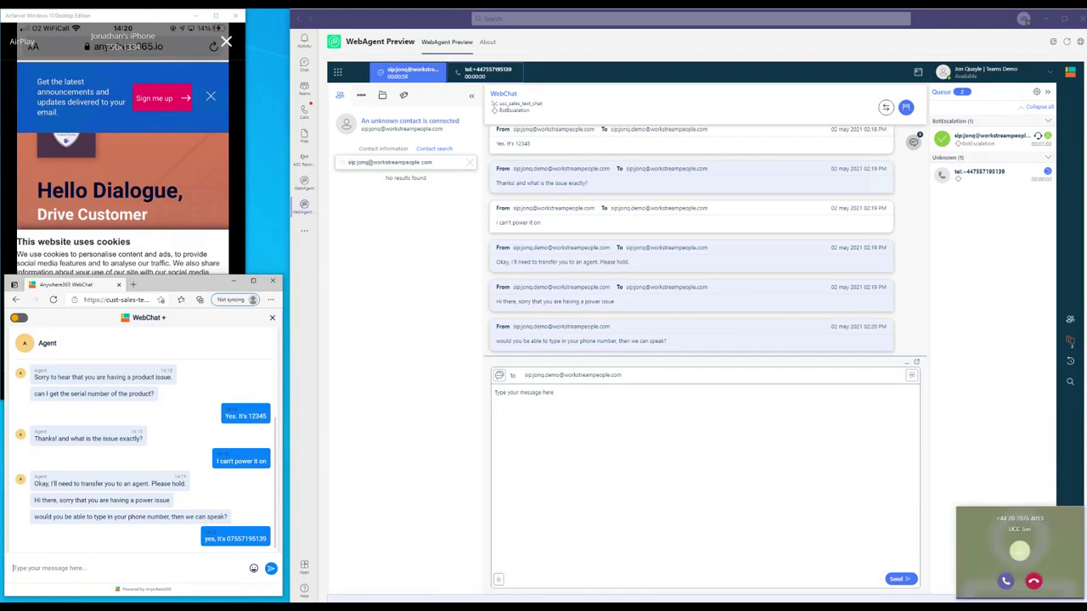
Answer the incoming call from the customer's number
{"action": "left_click", "coordinate": [1005, 582]}
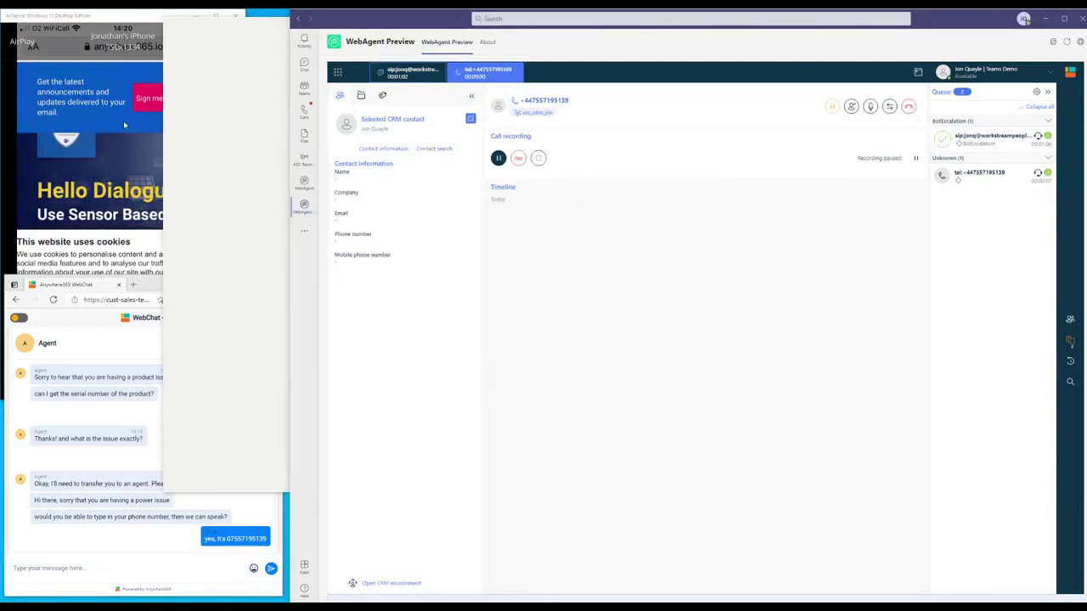
Answer on the mirrored phone, then view the WebChat and return to the call timeline
{"action": "left_click", "coordinate": [129, 12]}
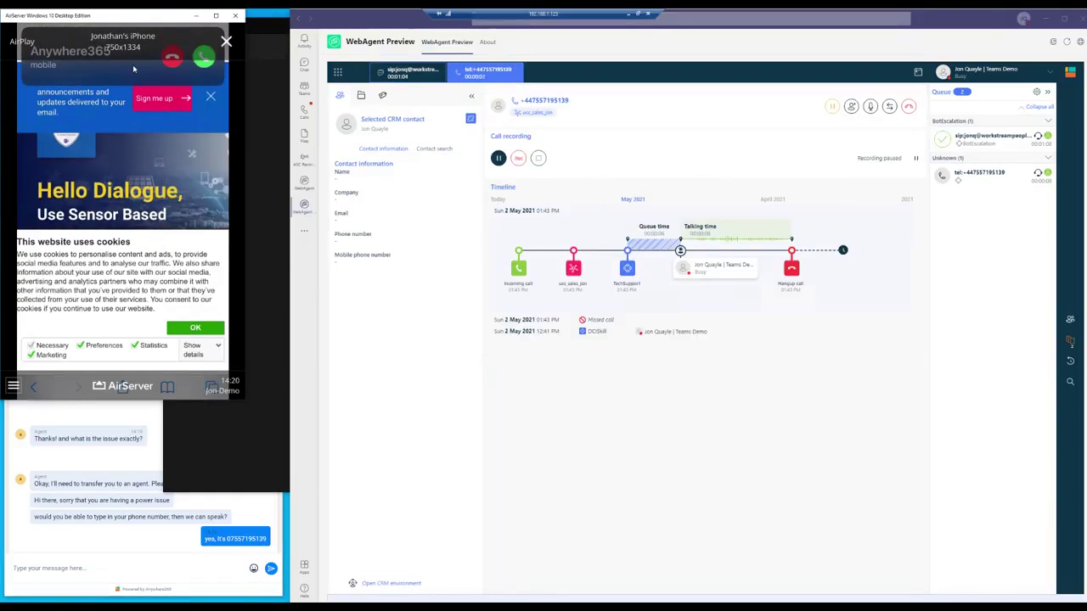
{"action": "left_click", "coordinate": [204, 56]}
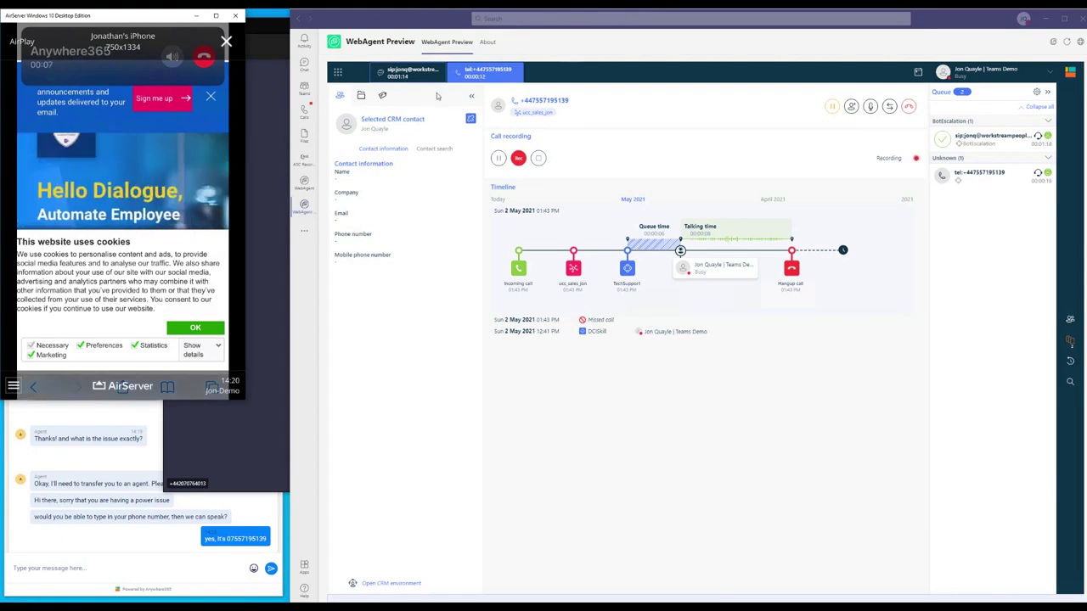
{"action": "left_click", "coordinate": [404, 73]}
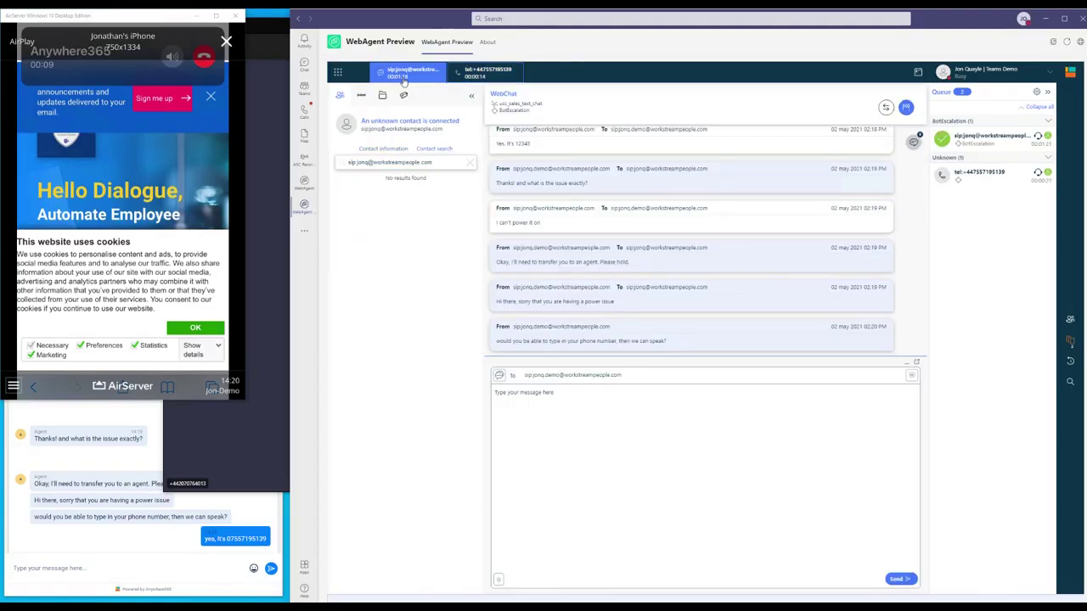
{"action": "left_click", "coordinate": [481, 74]}
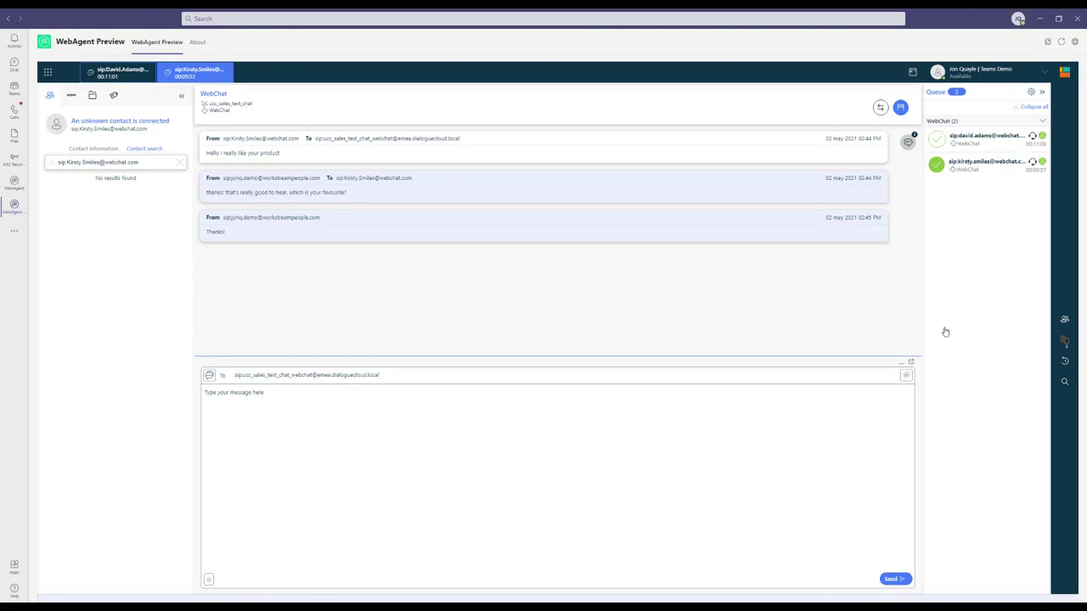
Skill-transfer the web chat to TransferredChats using the search 'tra'
{"action": "left_click", "coordinate": [880, 107]}
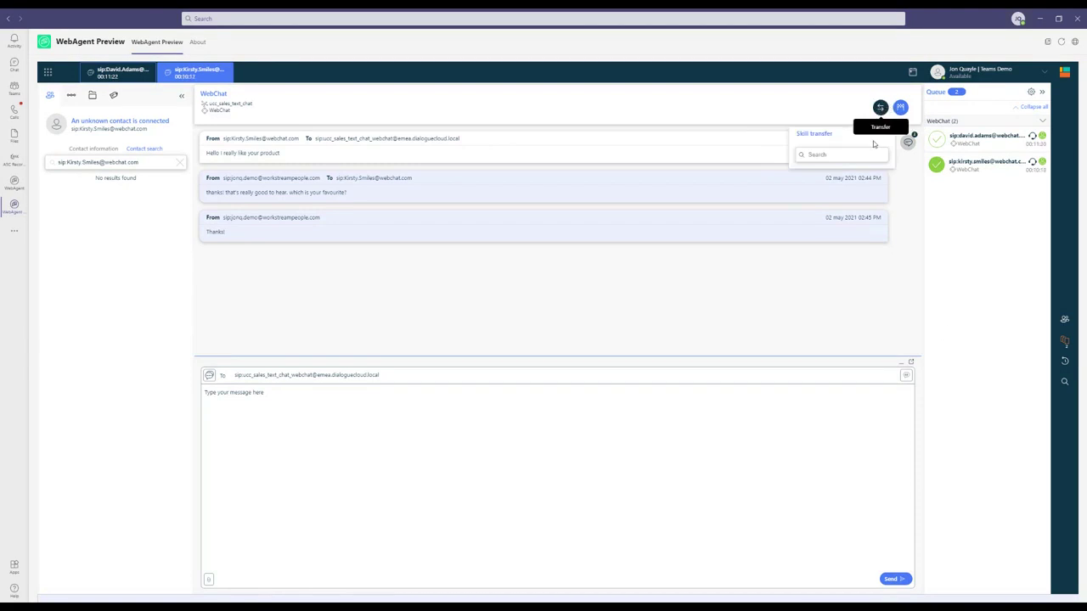
{"action": "left_click", "coordinate": [826, 154]}
{"action": "type", "text": "tra"}
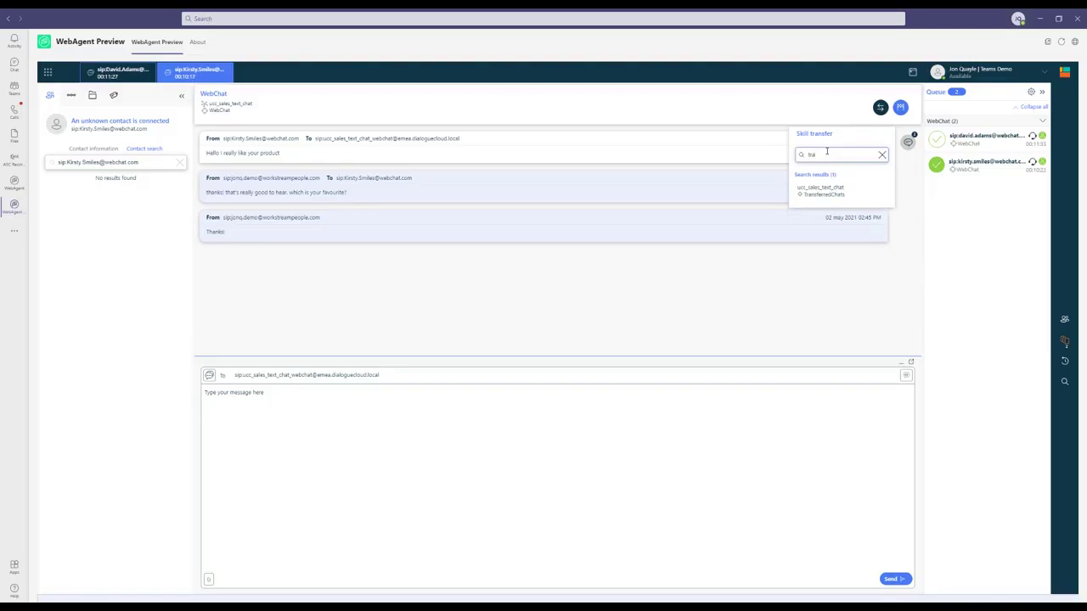
{"action": "left_click", "coordinate": [828, 193]}
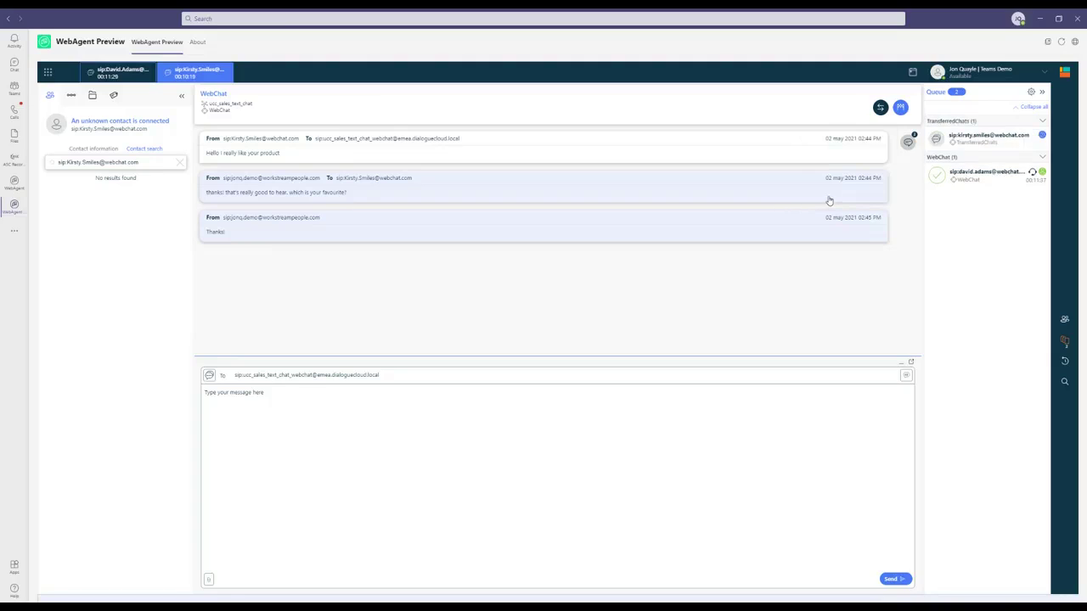
Transfer the chat to ucc_sales_text_chat after refining the skill search to 'trans'
{"action": "left_click", "coordinate": [880, 107]}
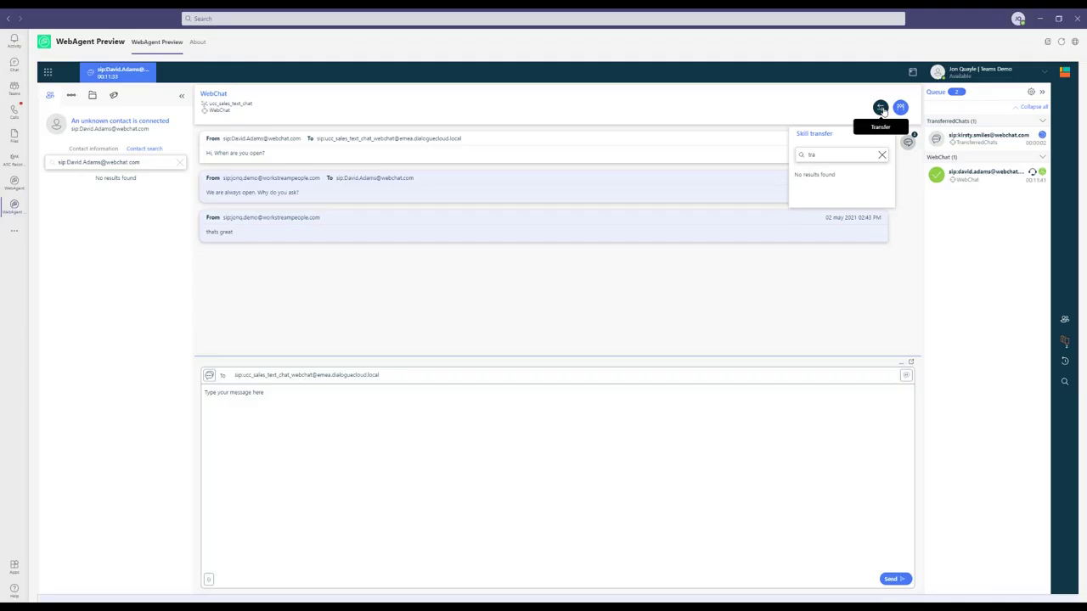
{"action": "left_click", "coordinate": [854, 151]}
{"action": "key", "text": "BackSpace"}
{"action": "type", "text": "rans"}
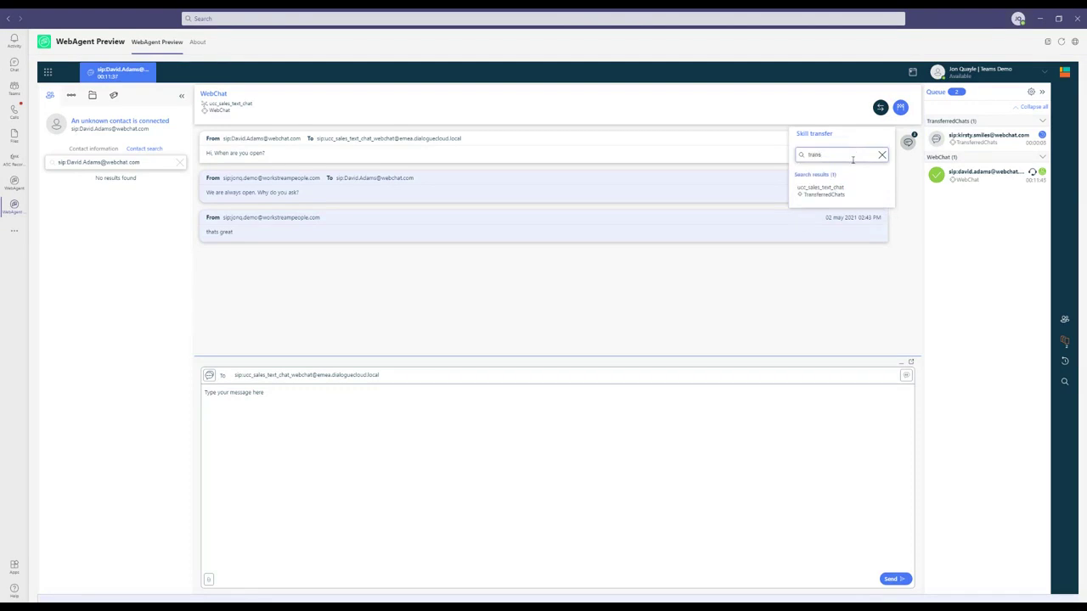
{"action": "left_click", "coordinate": [841, 190]}
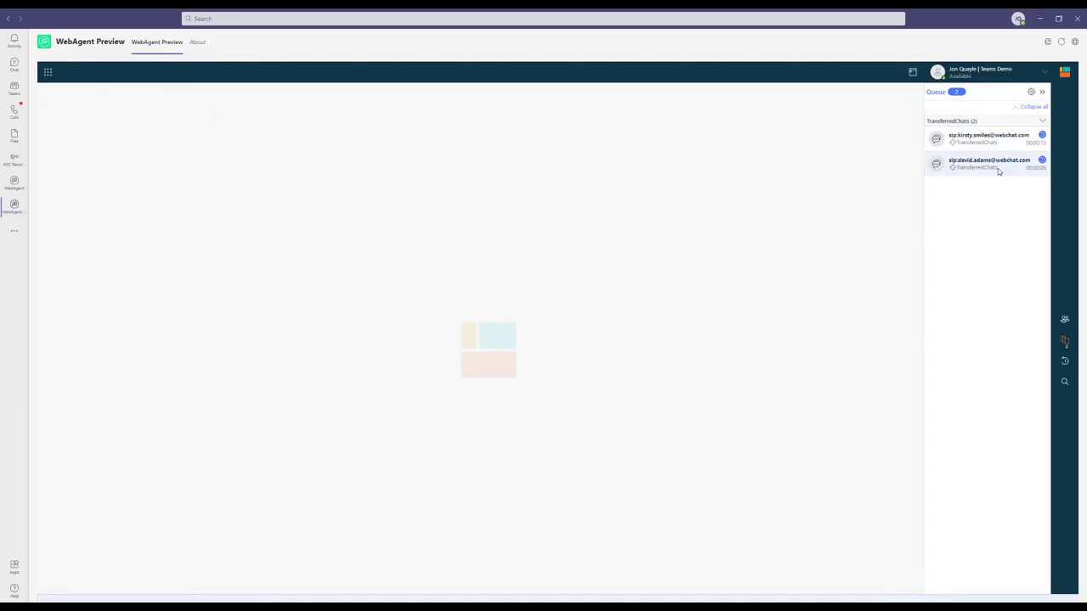
Accept the second transferred web chat under TransferredChats in the queue
{"action": "left_click", "coordinate": [957, 165]}
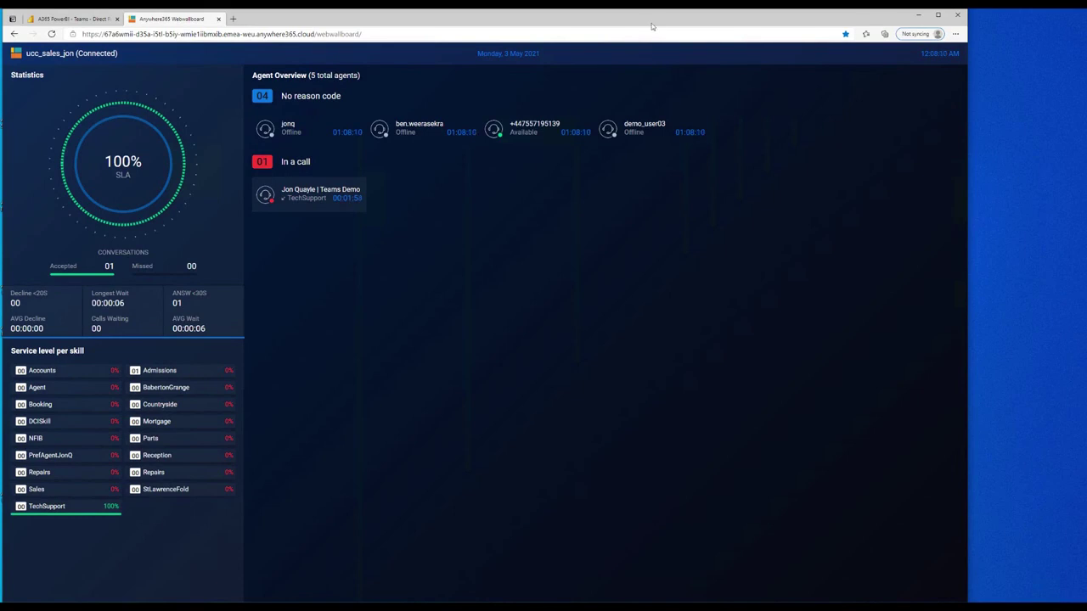
Minimize the Anywhere365 Web Wallboard browser window so the Windows desktop shows
{"action": "left_click", "coordinate": [921, 16]}
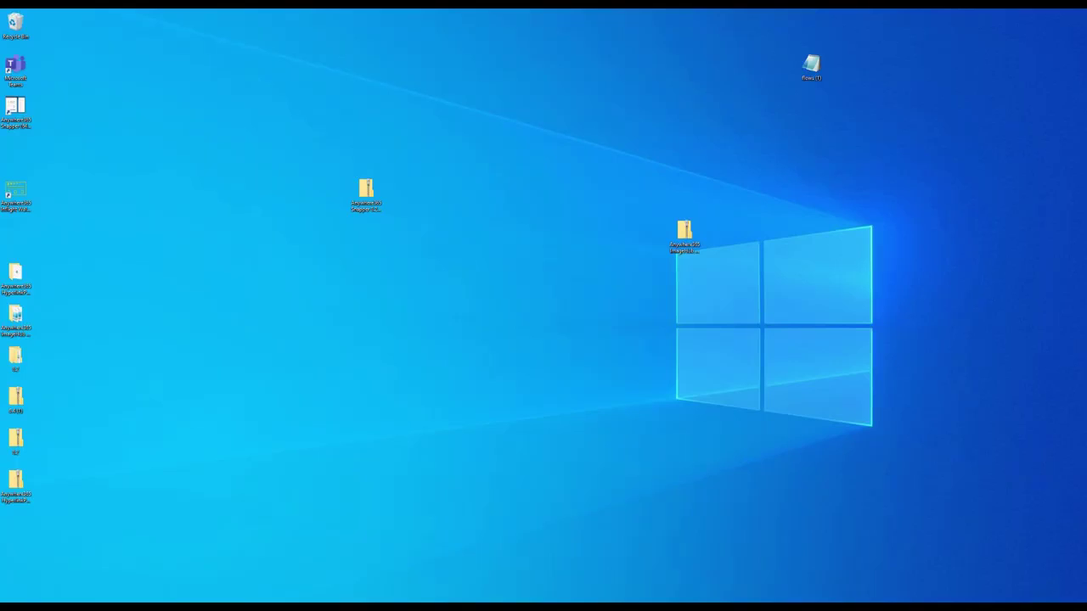
Open Snapper from the system tray and filter the ucc_sales_jon agent list to Available
{"action": "left_click", "coordinate": [1010, 608]}
{"action": "left_click", "coordinate": [1009, 580]}
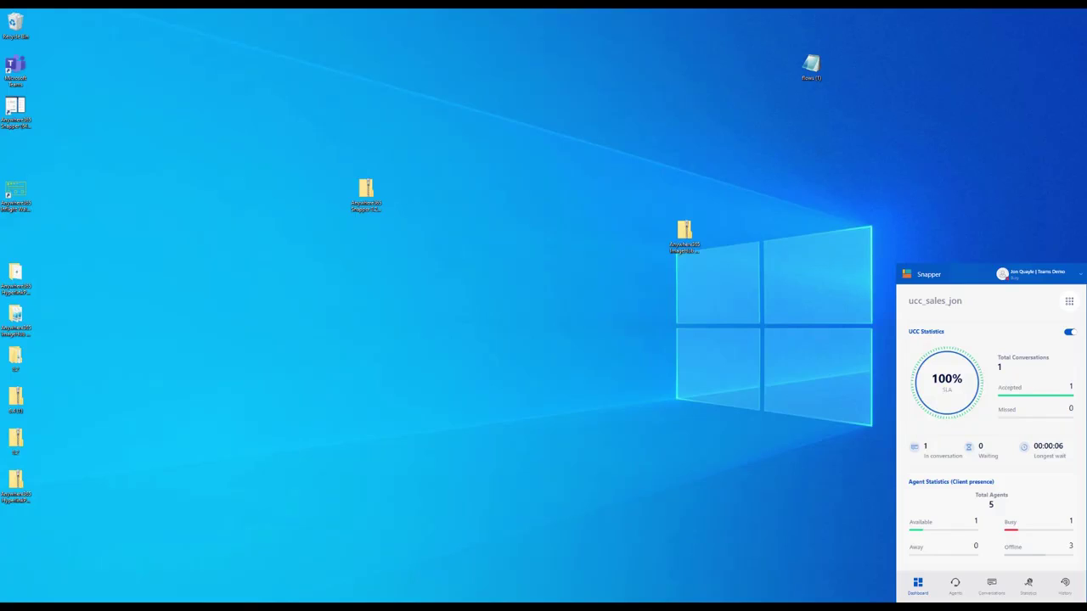
{"action": "mouse_move", "coordinate": [946, 406]}
{"action": "left_click", "coordinate": [956, 592]}
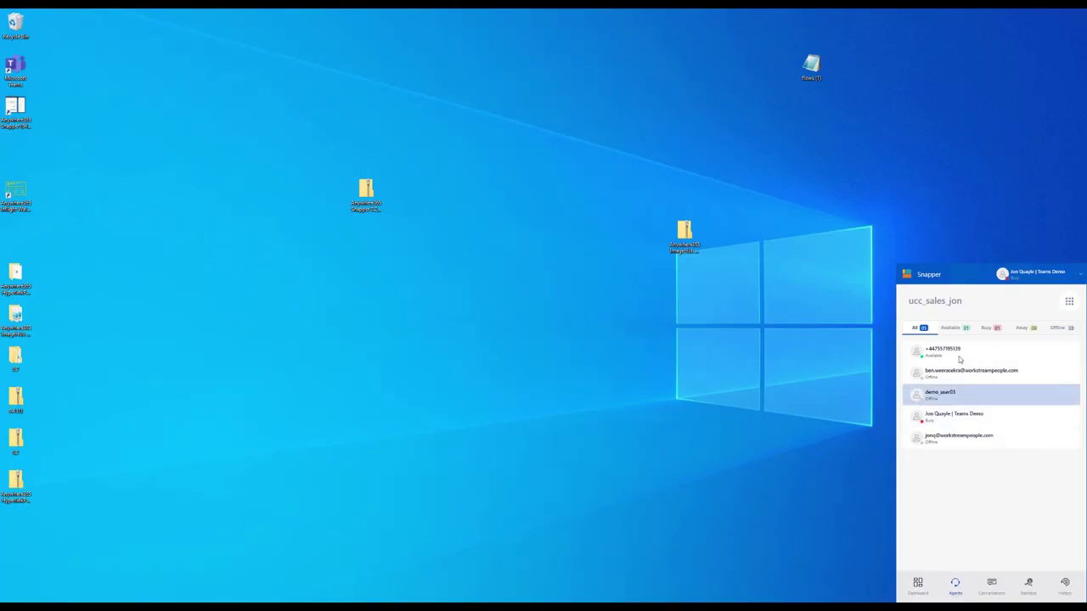
{"action": "left_click", "coordinate": [951, 329]}
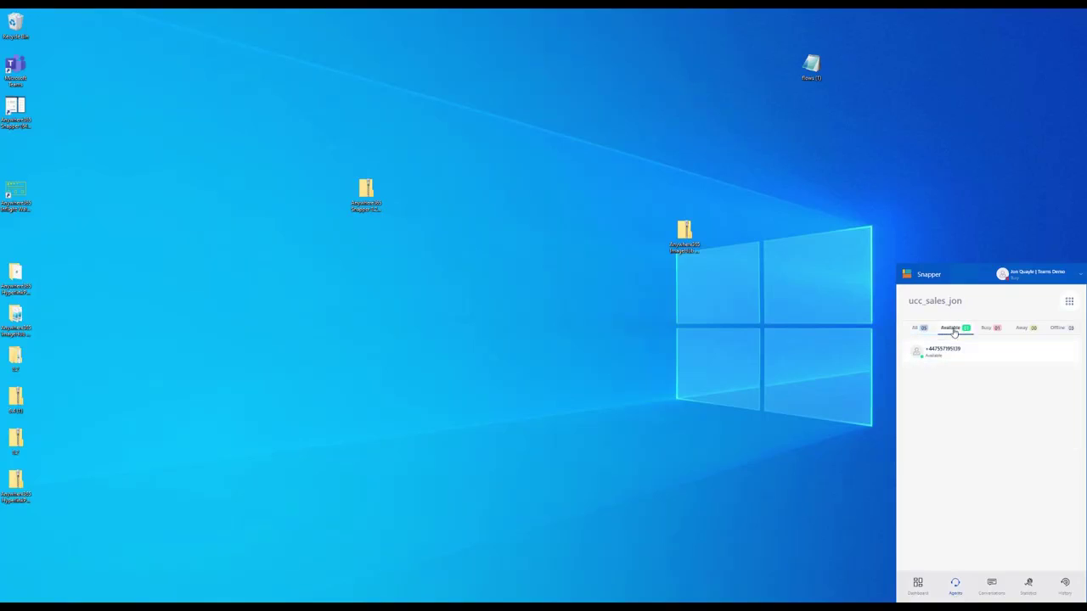
Check waiting and connected calls, view one call's listen, whisper and speak options, then close Snapper
{"action": "left_click", "coordinate": [998, 588]}
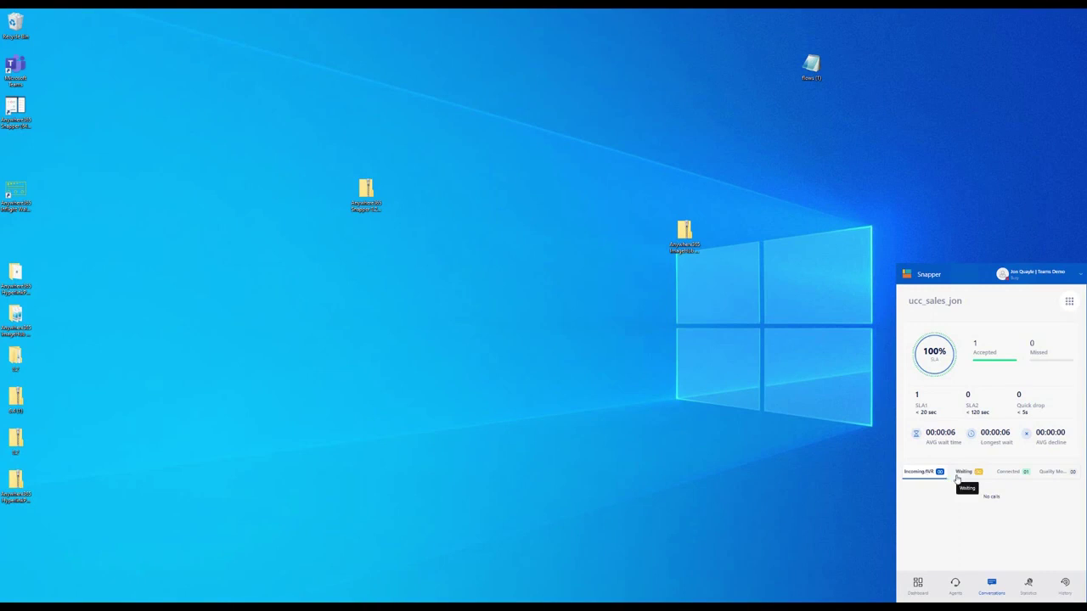
{"action": "left_click", "coordinate": [957, 478]}
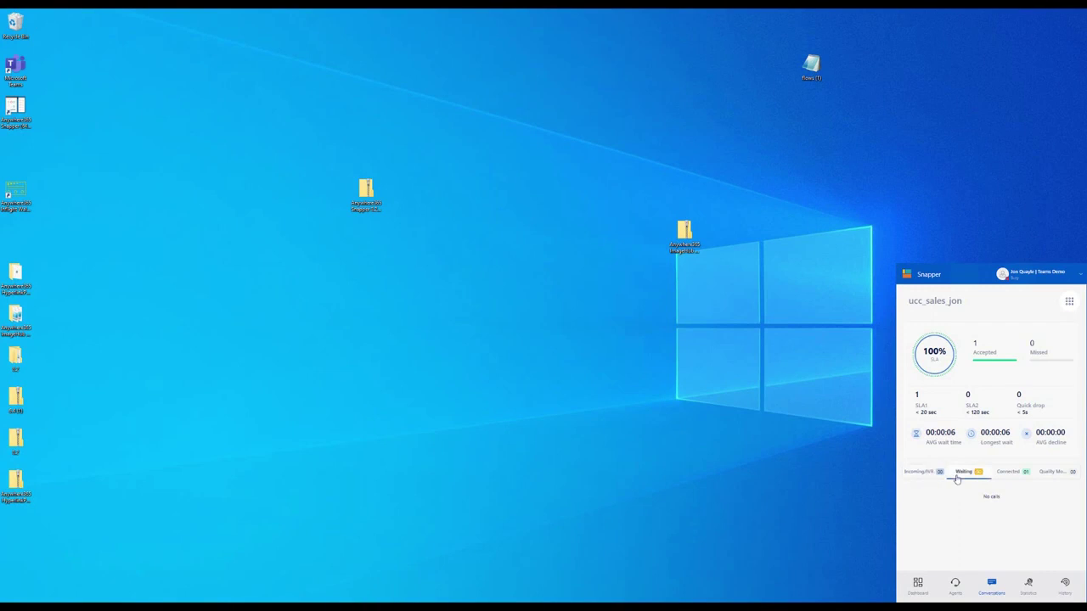
{"action": "left_click", "coordinate": [1002, 473]}
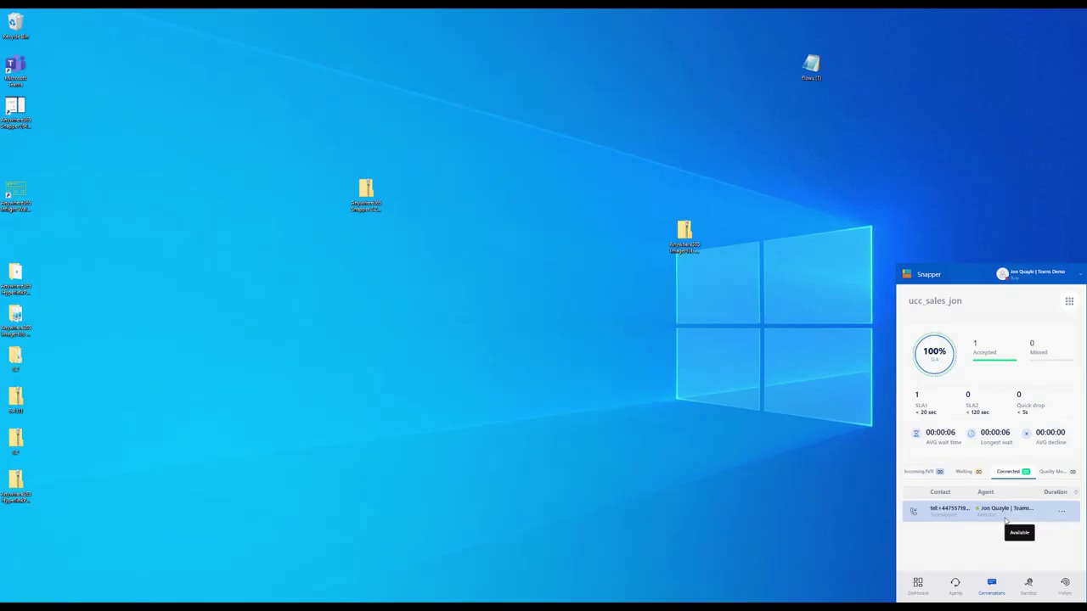
{"action": "left_click", "coordinate": [1065, 511]}
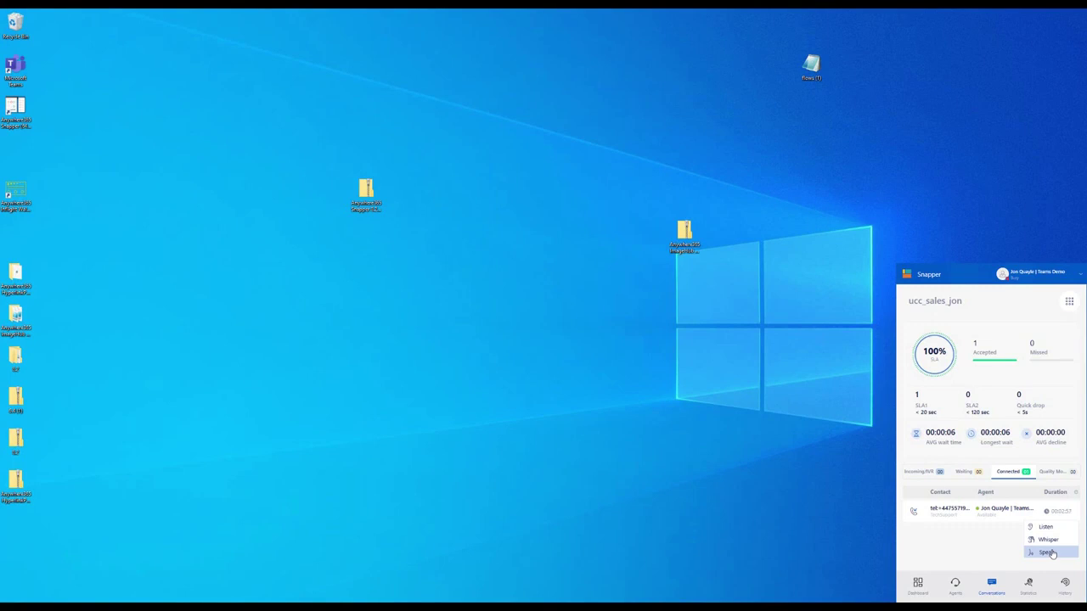
{"action": "left_click", "coordinate": [781, 504]}
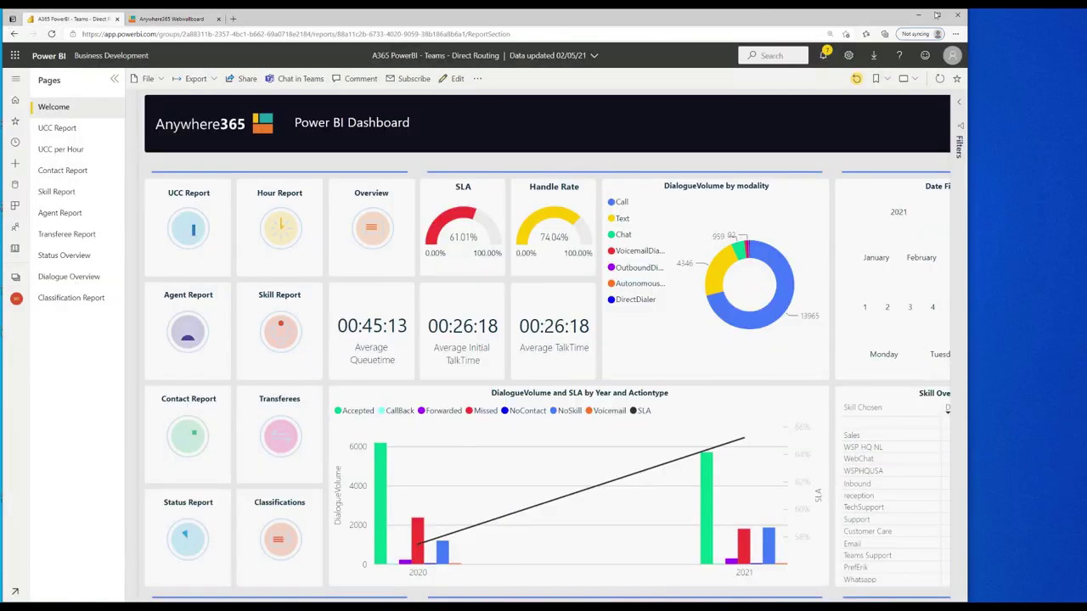
Maximize the Power BI dashboard and show the UCC per Hour report page
{"action": "left_click", "coordinate": [937, 14]}
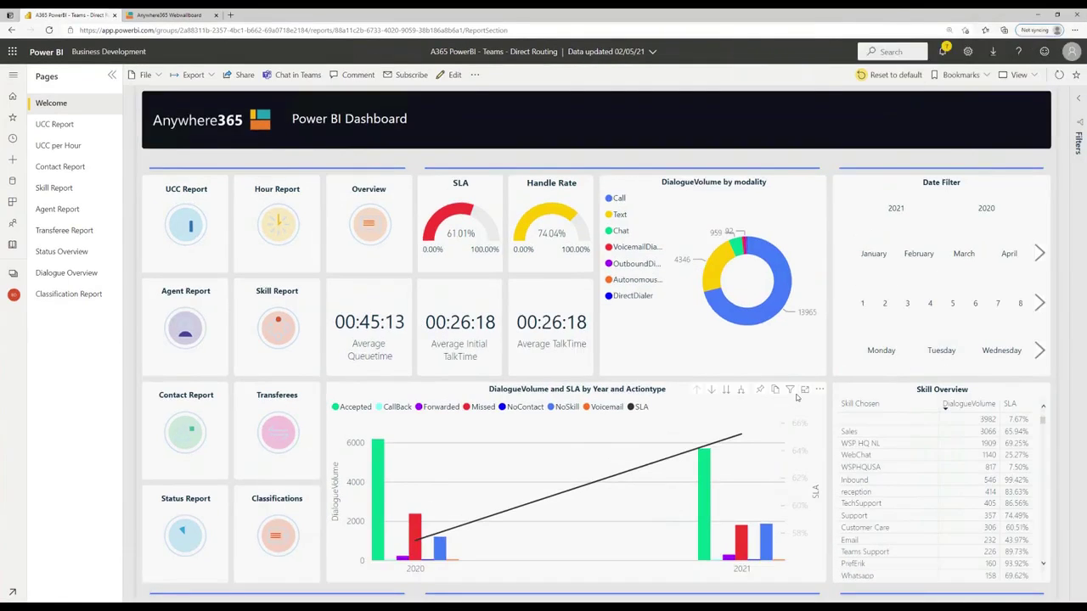
{"action": "mouse_move", "coordinate": [796, 397]}
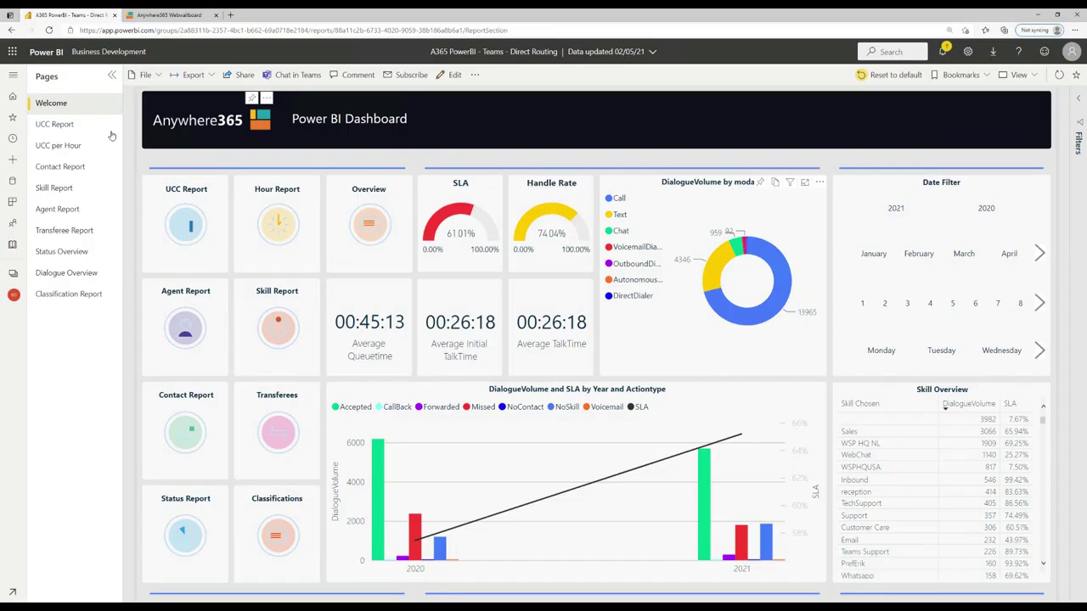
{"action": "left_click", "coordinate": [83, 148]}
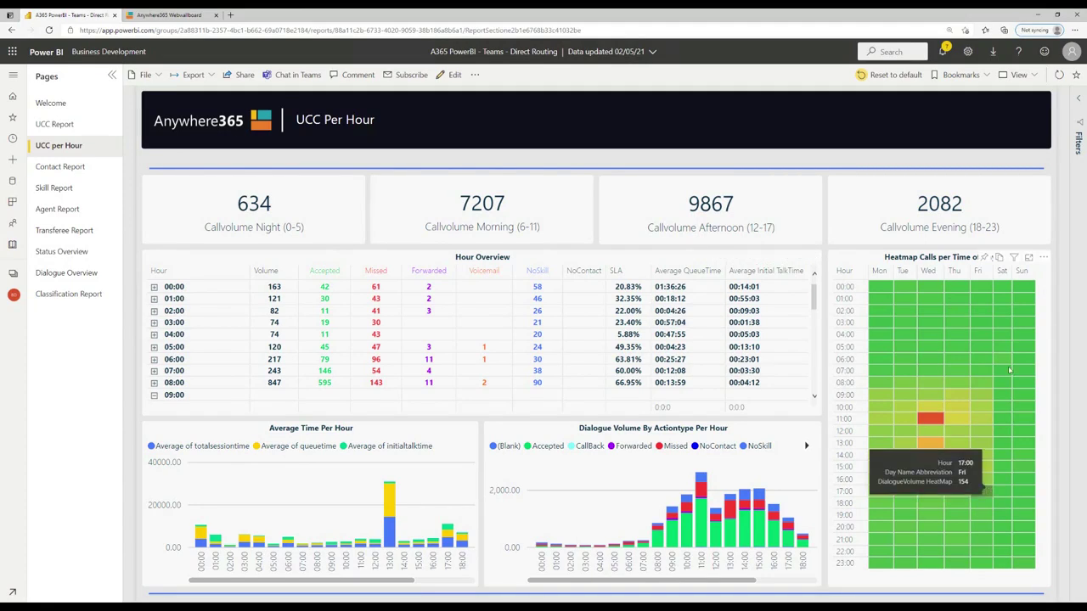
{"action": "mouse_move", "coordinate": [1022, 328]}
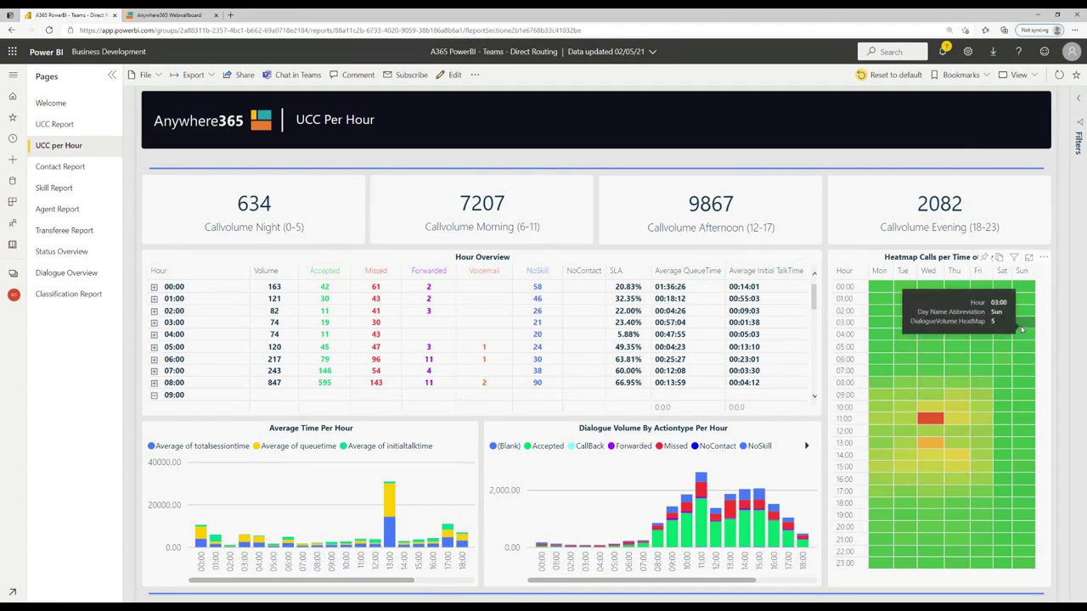
From the Dialogue Overview table, drill through a ucc_sales_jon call to its Dialogue Detail page
{"action": "left_click", "coordinate": [67, 275]}
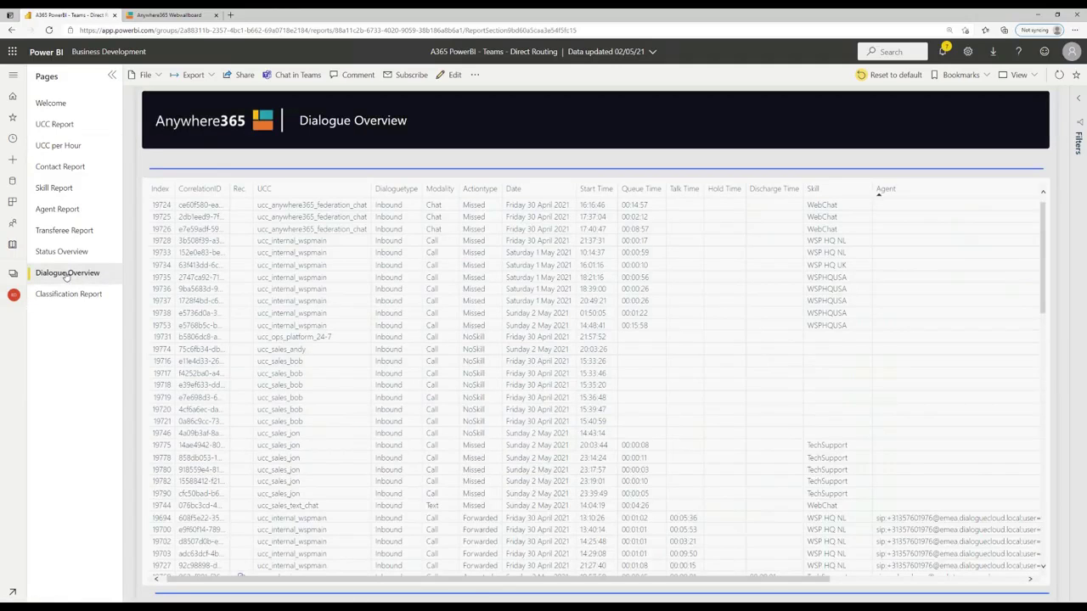
{"action": "scroll", "coordinate": [369, 380], "scroll_direction": "down", "scroll_amount": 5}
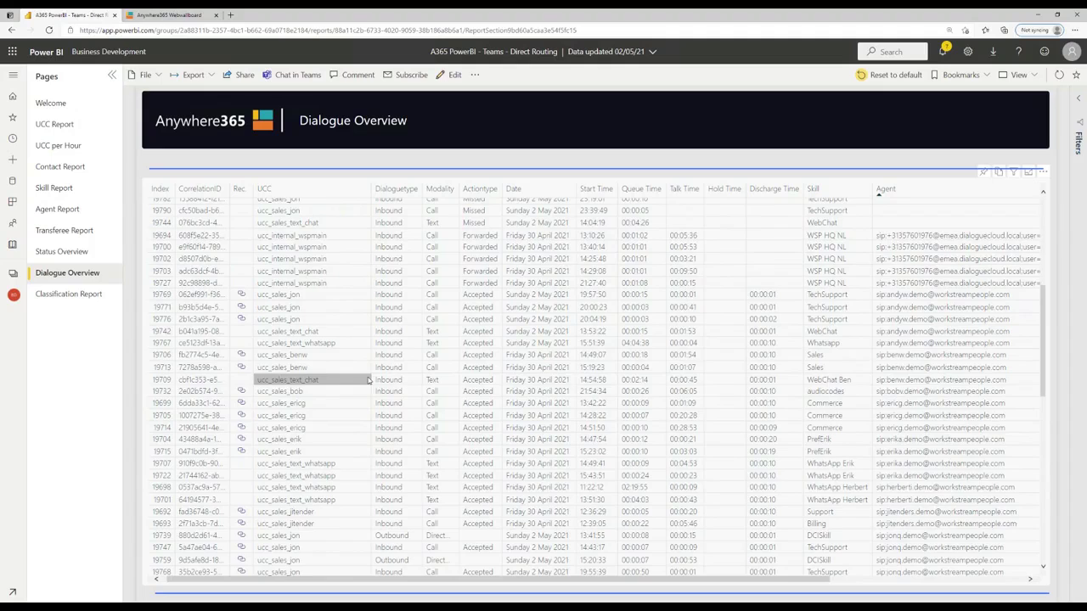
{"action": "scroll", "coordinate": [369, 380], "scroll_direction": "down", "scroll_amount": 1}
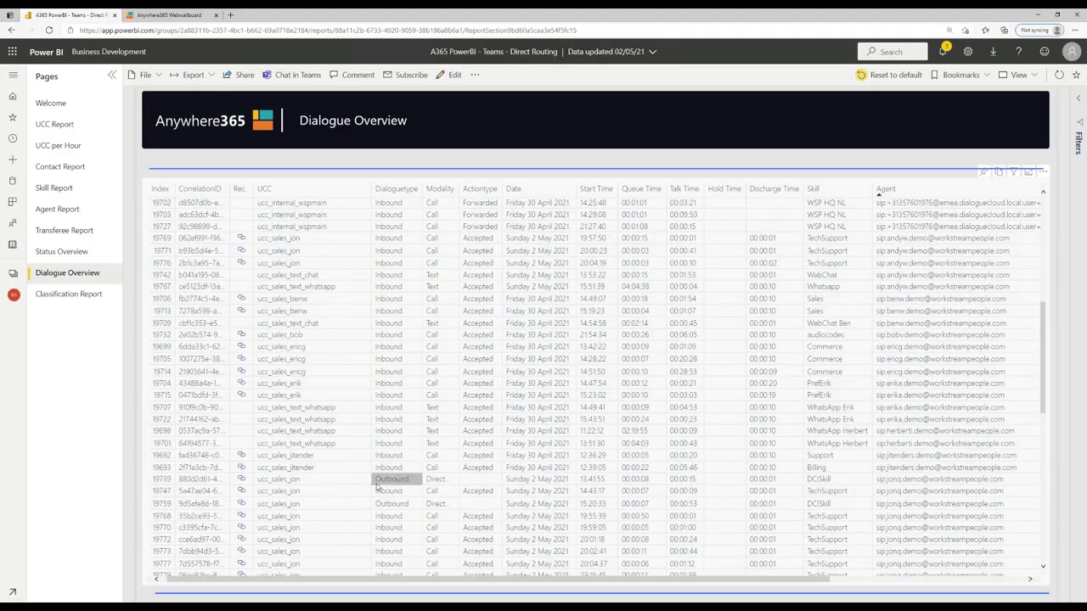
{"action": "right_click", "coordinate": [304, 528]}
{"action": "mouse_move", "coordinate": [338, 577]}
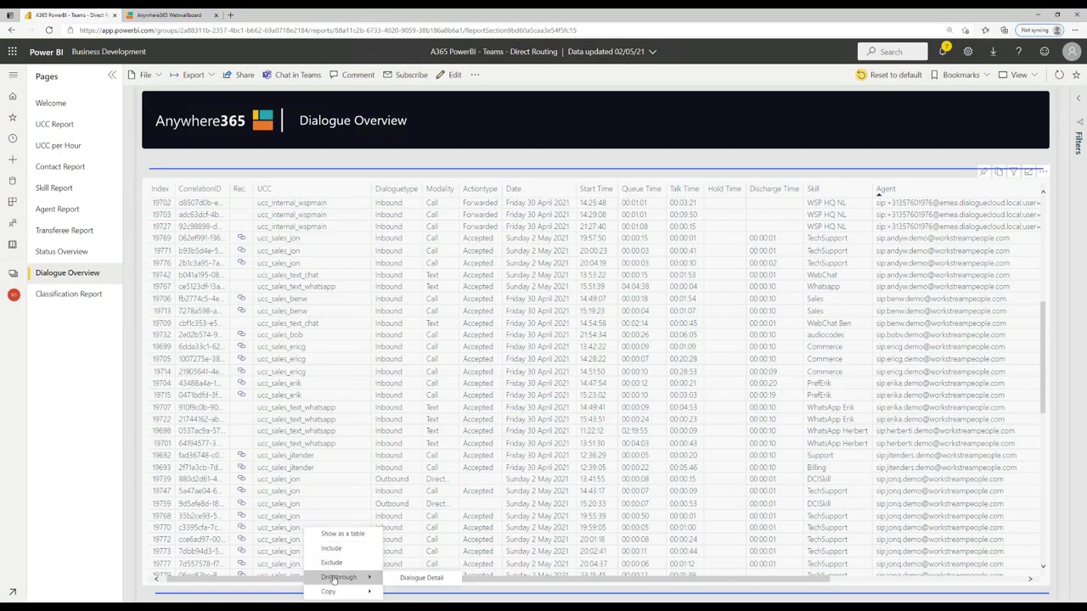
{"action": "left_click", "coordinate": [422, 578]}
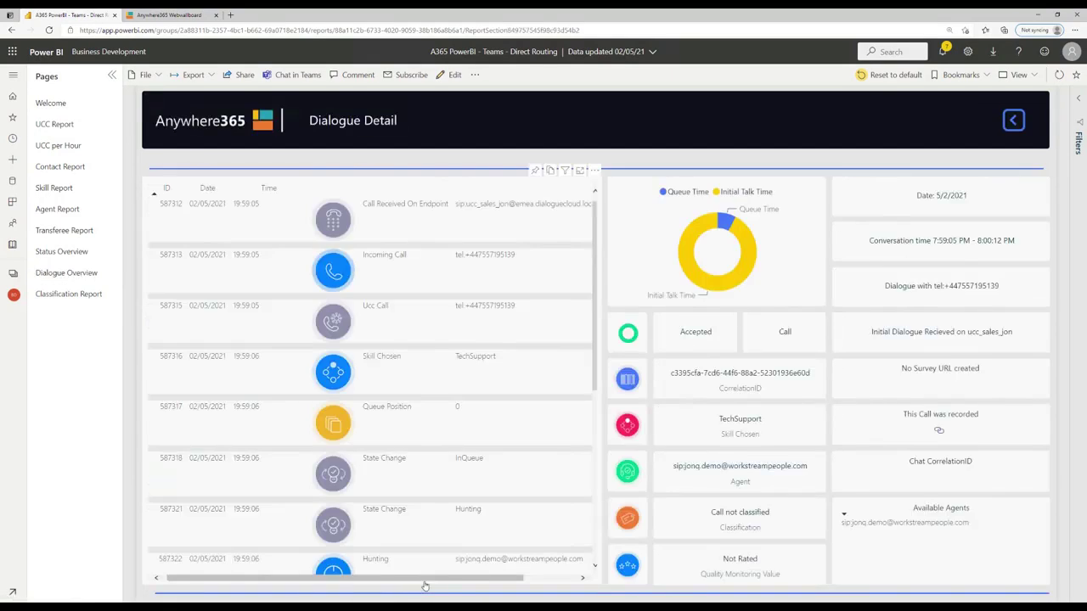